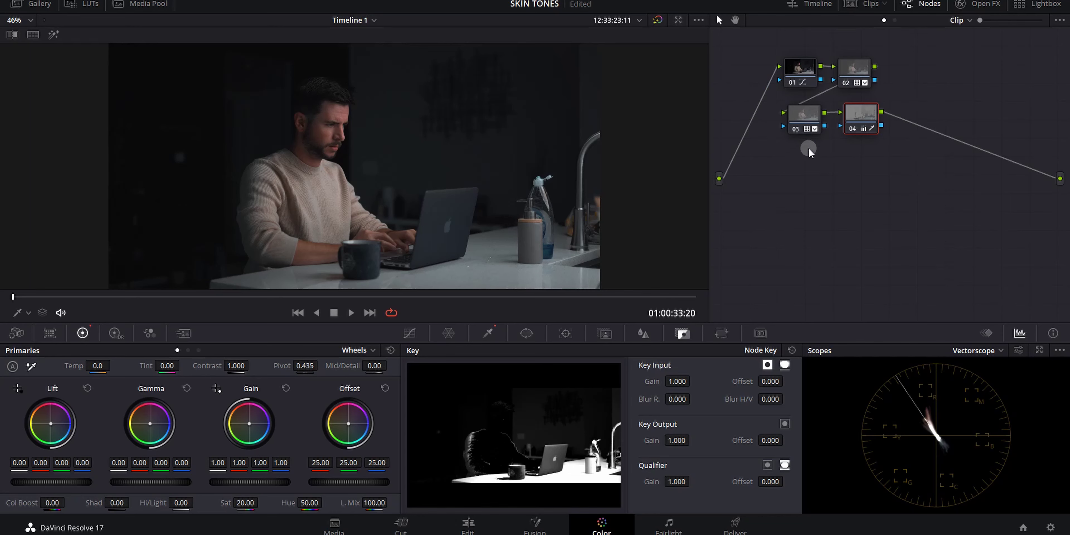
# Add serial node 05 after node 04 and drag it below the existing nodes.
pyautogui.click(854, 109)
pyautogui.hotkey('alt', 's')
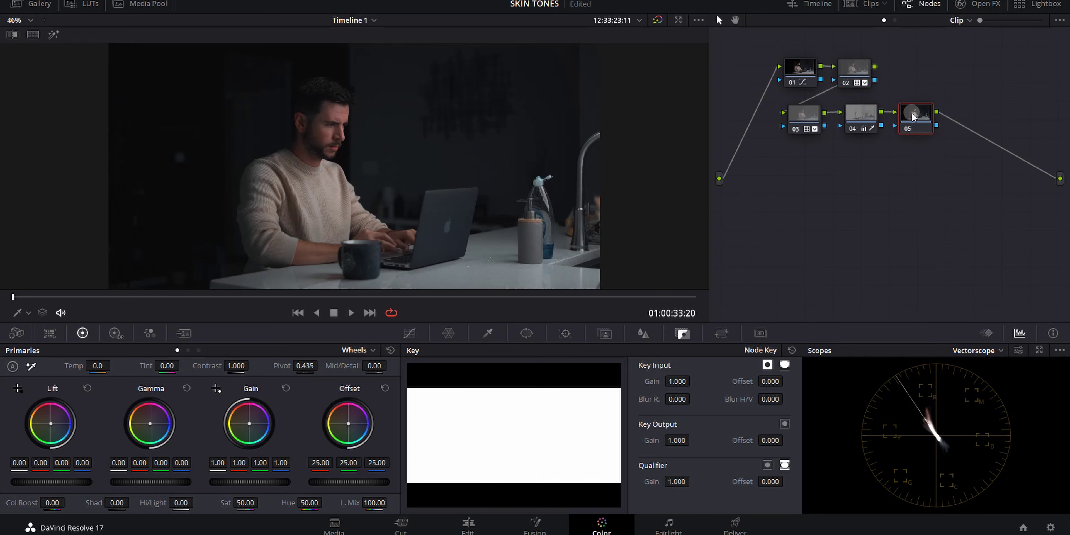
pyautogui.moveTo(912, 111); pyautogui.dragTo(797, 209)
# Label node 05 GRADE and nudge it further down and left.
pyautogui.rightClick(797, 210)
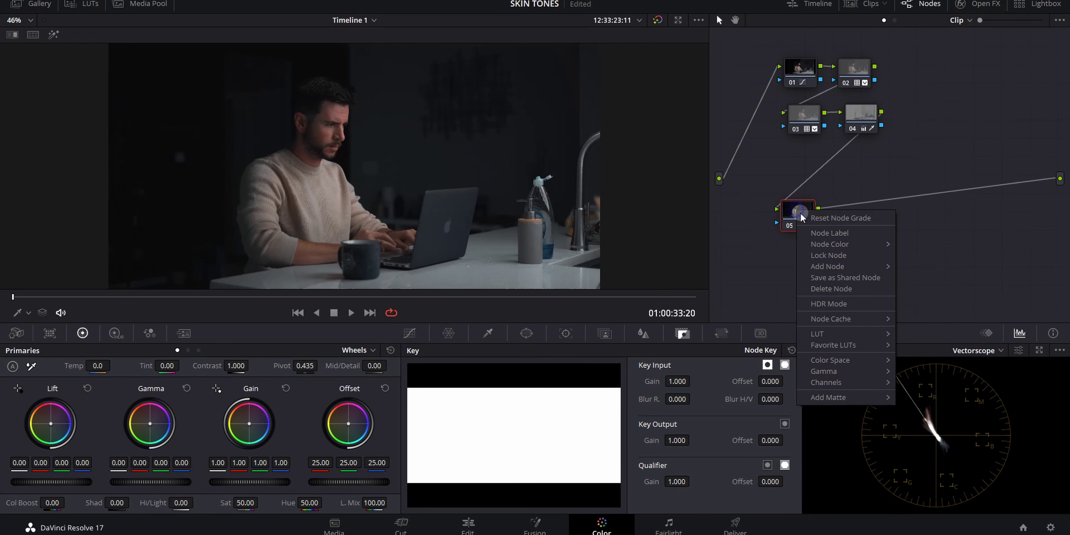
pyautogui.click(822, 234)
pyautogui.write('GRACDE')
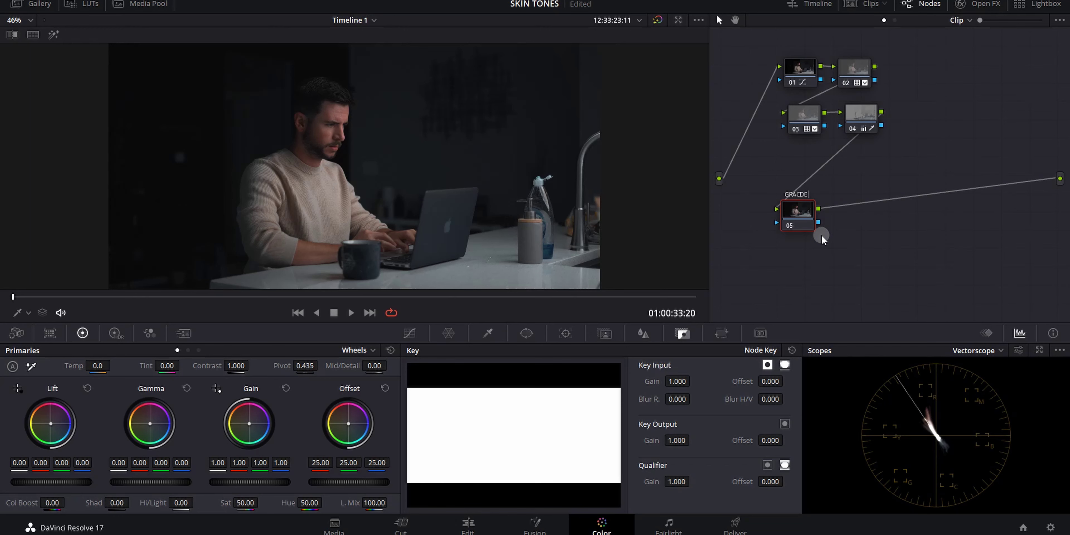
pyautogui.press('BackSpace')
pyautogui.press('BackSpace')
pyautogui.write('DE')
pyautogui.press('Return')
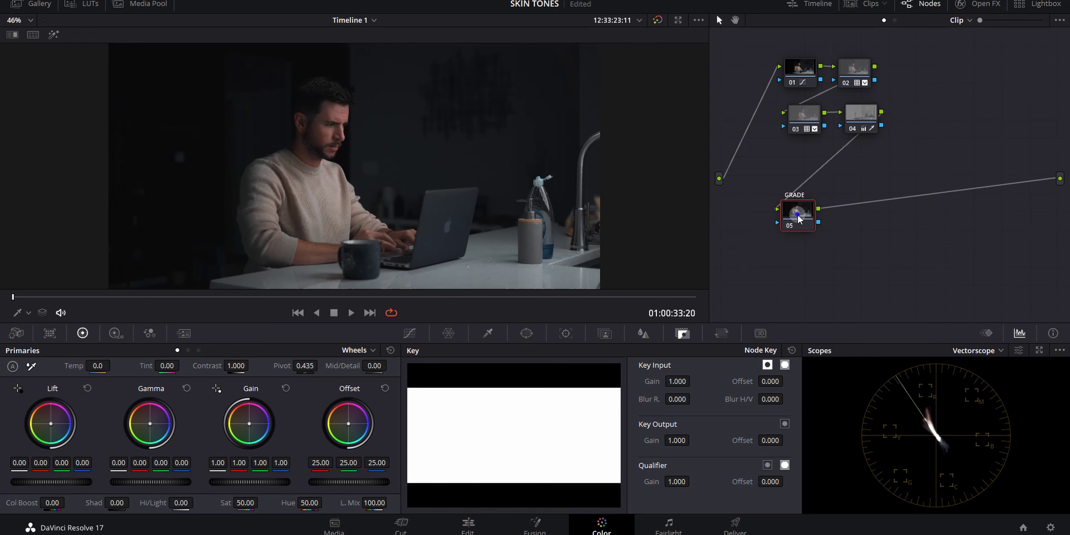
pyautogui.moveTo(797, 216); pyautogui.dragTo(777, 229)
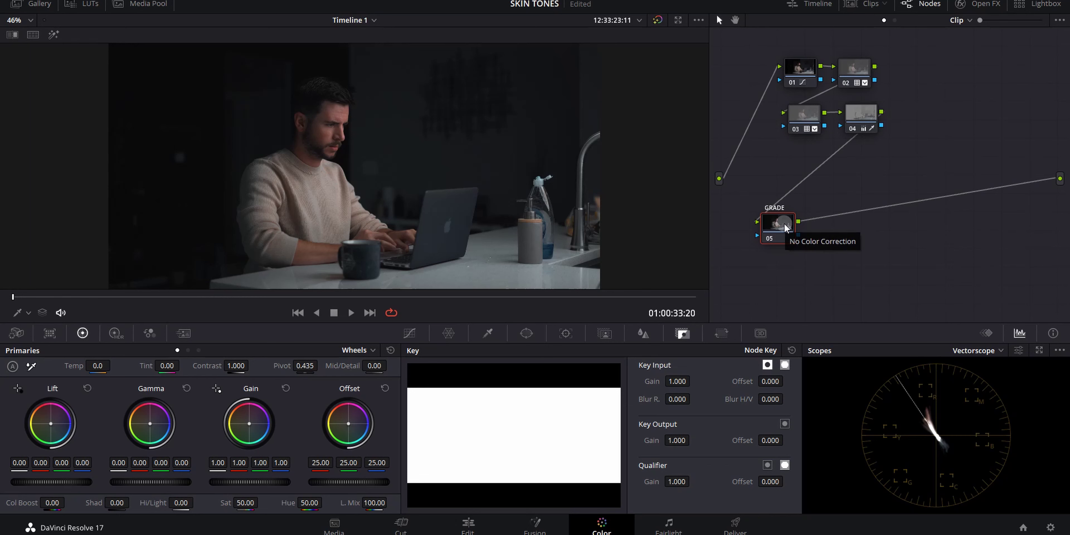
pyautogui.click(752, 215)
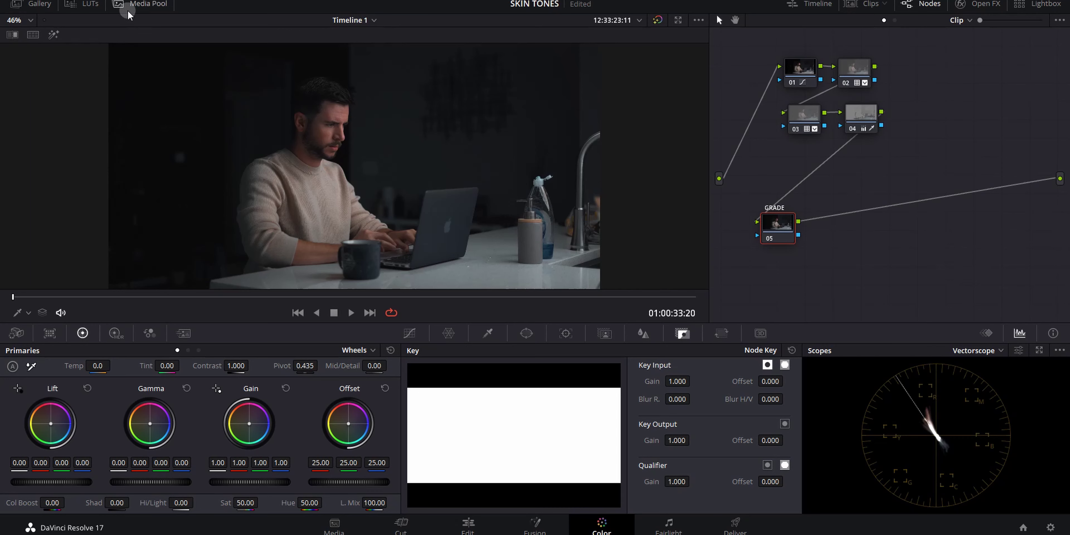
# Try the JOKER CAR 2 LUT on the GRADE node, then reset its grade to remove it.
pyautogui.click(85, 5)
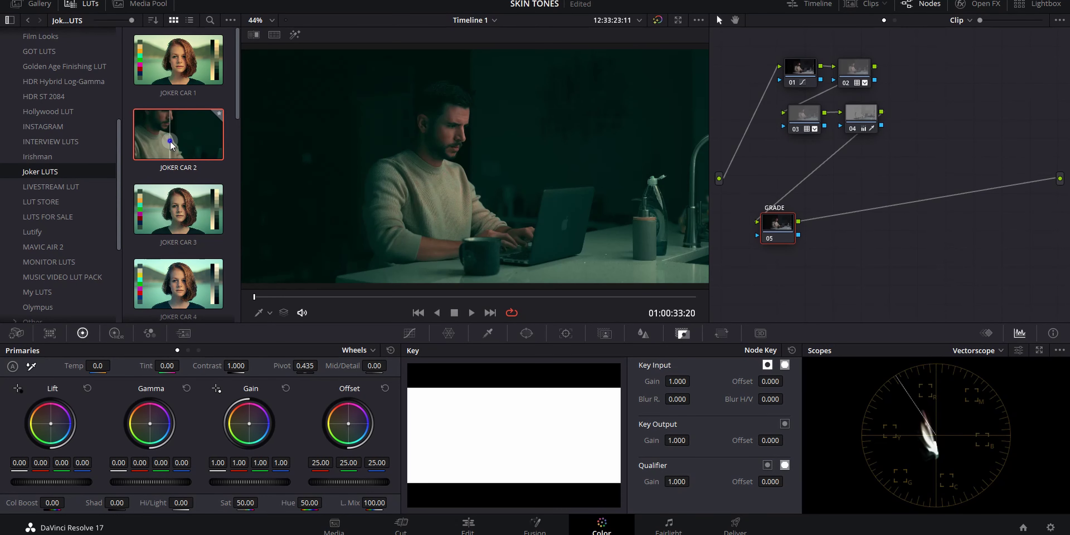
pyautogui.moveTo(179, 134); pyautogui.dragTo(785, 229)
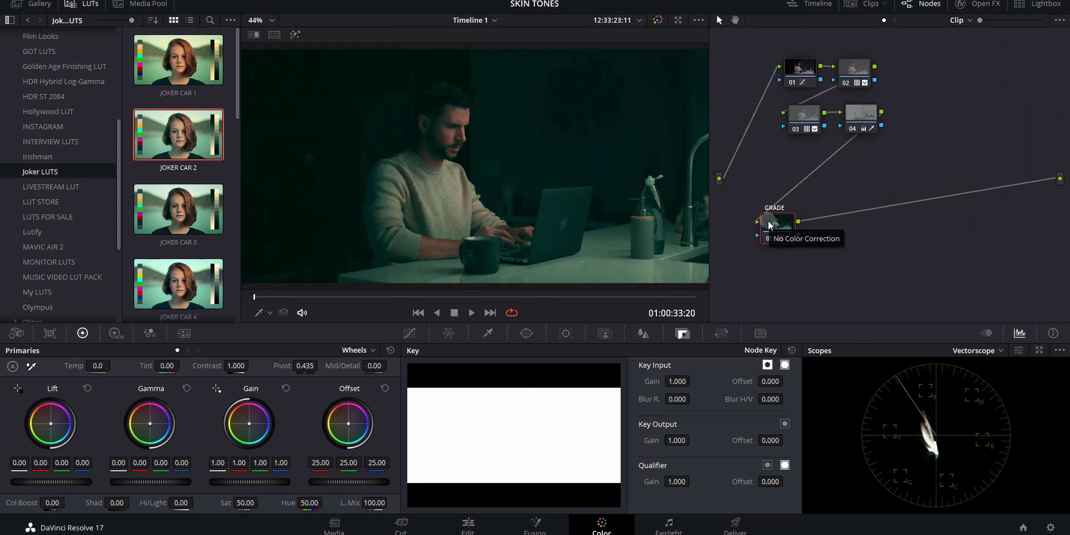
pyautogui.rightClick(777, 225)
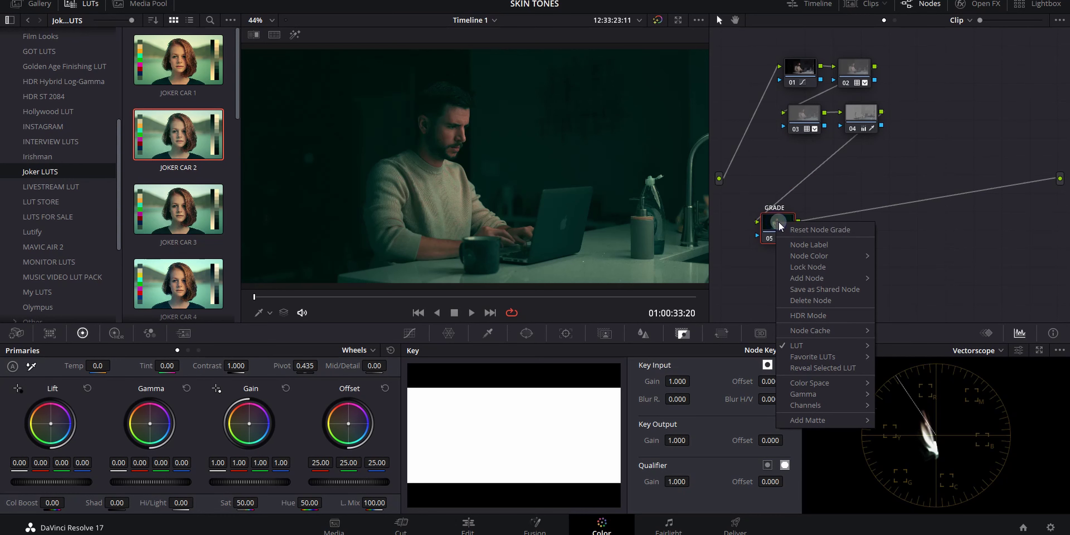
pyautogui.click(791, 231)
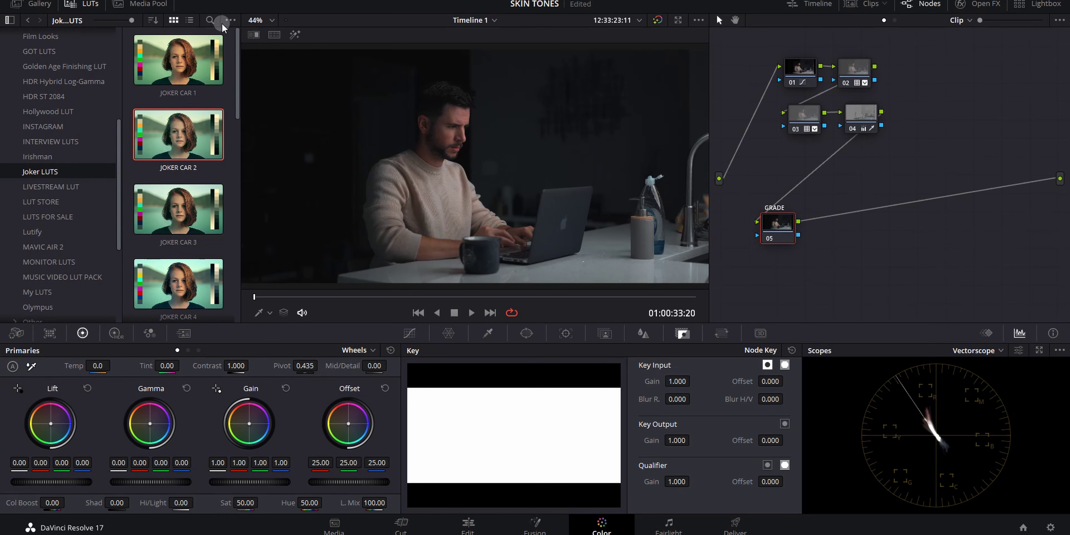
pyautogui.click(92, 5)
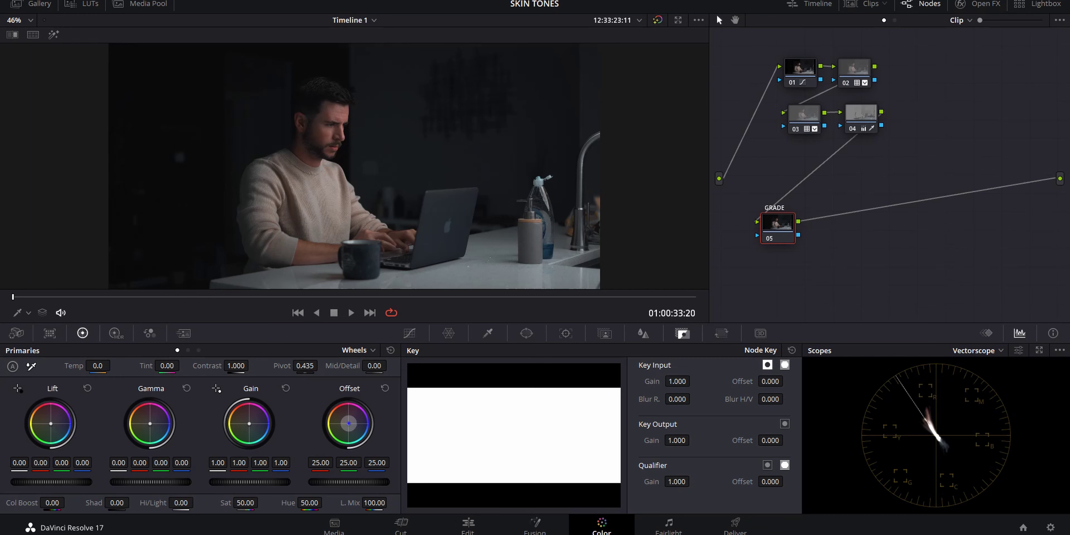
# Push the GRADE Offset toward green to 11.38 / 29.49 / 16.58 and nudge the node down.
pyautogui.moveTo(349, 425); pyautogui.dragTo(323, 472)
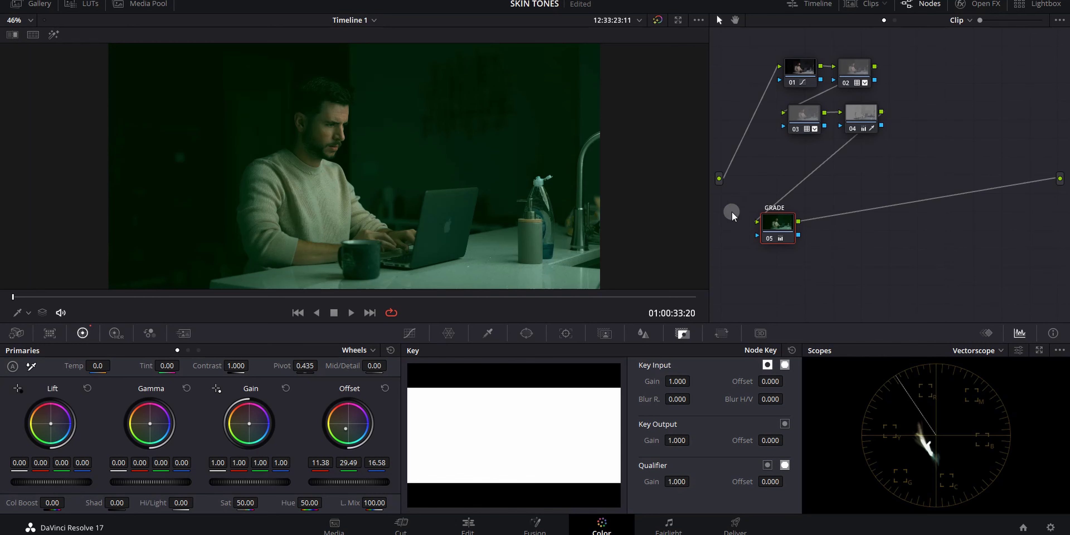
pyautogui.moveTo(773, 224)
pyautogui.mouseDown()
pyautogui.moveTo(794, 235)
pyautogui.moveTo(777, 238)
pyautogui.mouseUp()
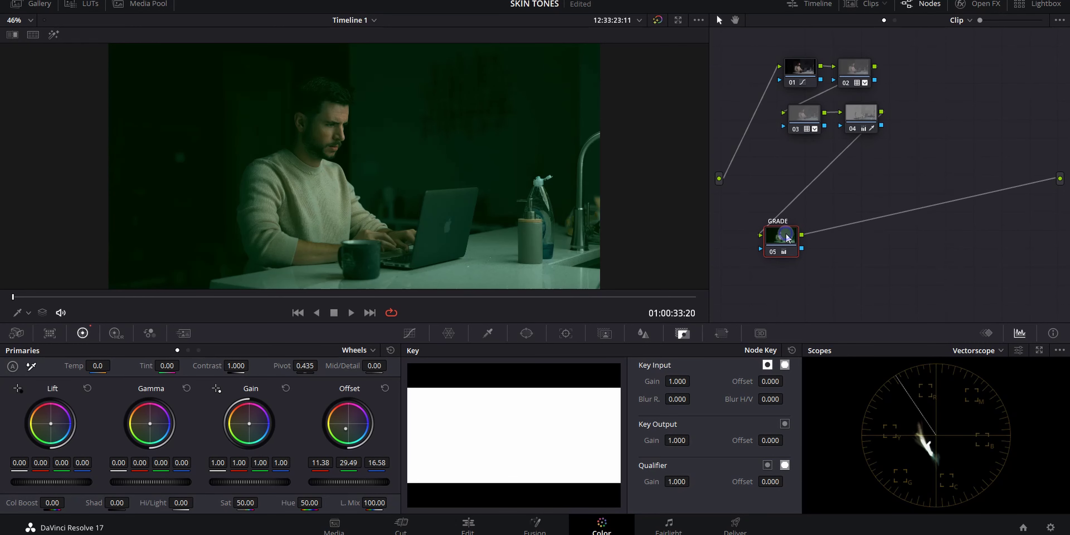
# Add layer node 06 beside GRADE with a Layer Mixer, arrange both, and save the project.
pyautogui.click(766, 275)
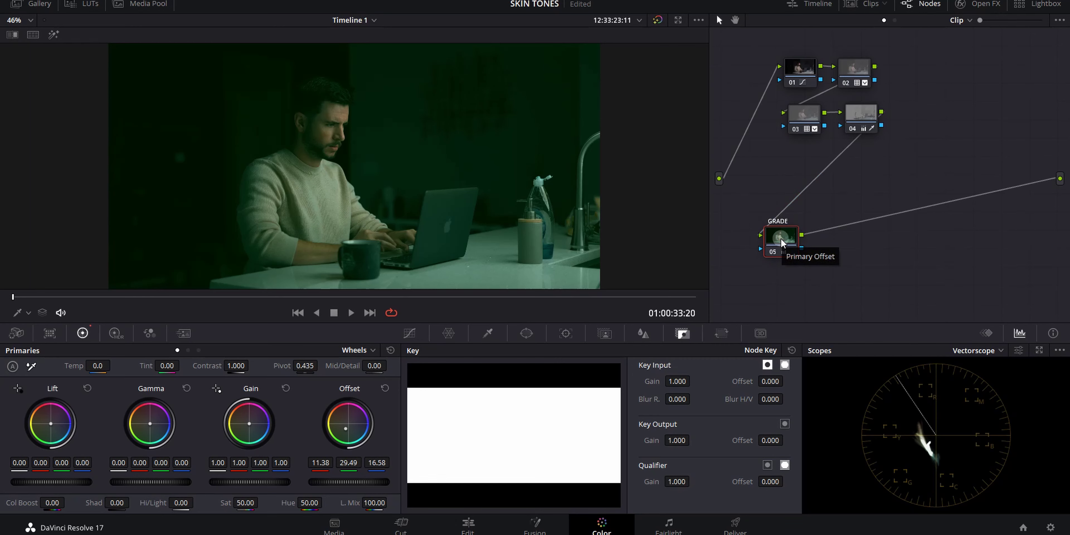
pyautogui.hotkey('alt', 'l')
pyautogui.moveTo(828, 183); pyautogui.dragTo(872, 179)
pyautogui.moveTo(839, 228); pyautogui.dragTo(881, 251)
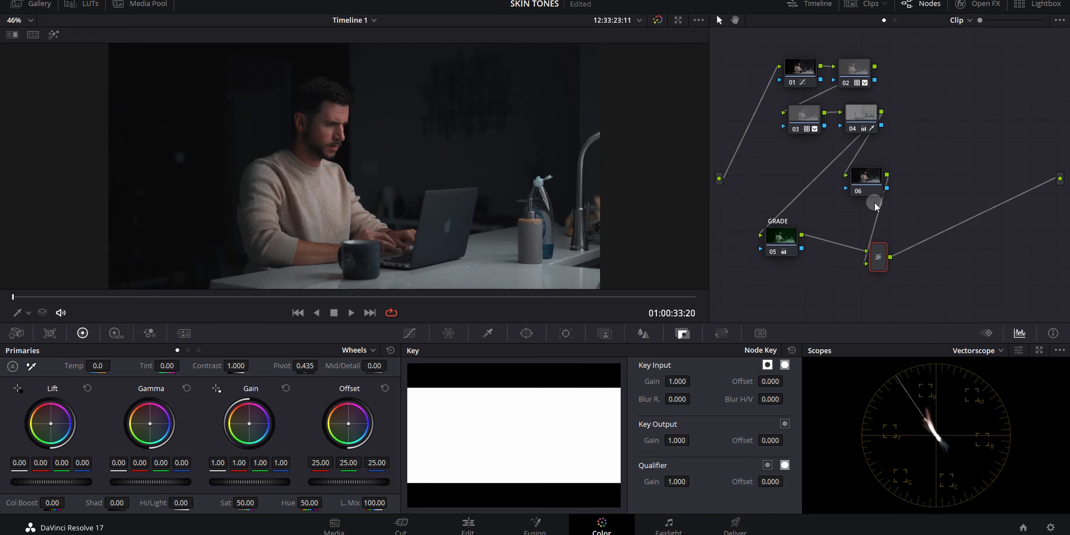
pyautogui.moveTo(877, 187); pyautogui.dragTo(908, 200)
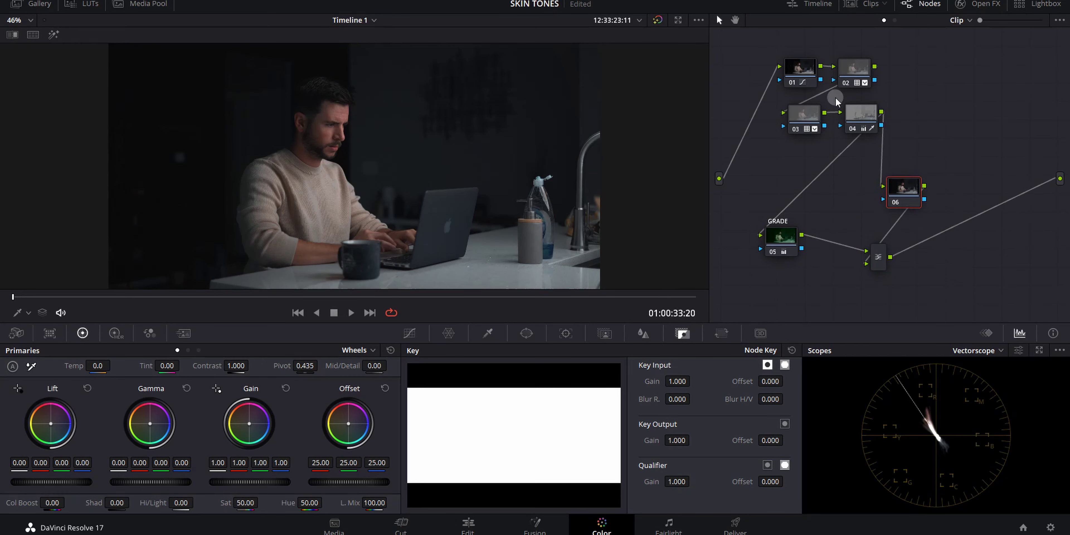
pyautogui.hotkey('ctrl', 's')
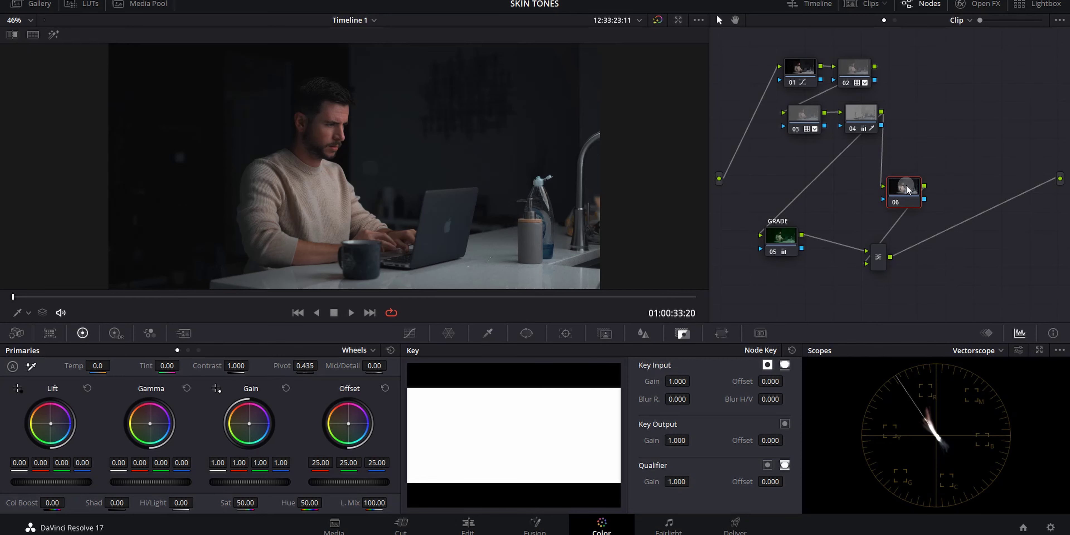
# Reposition node 06 up and to the right, fine-tuning its place above the Layer Mixer.
pyautogui.moveTo(906, 189); pyautogui.dragTo(924, 174)
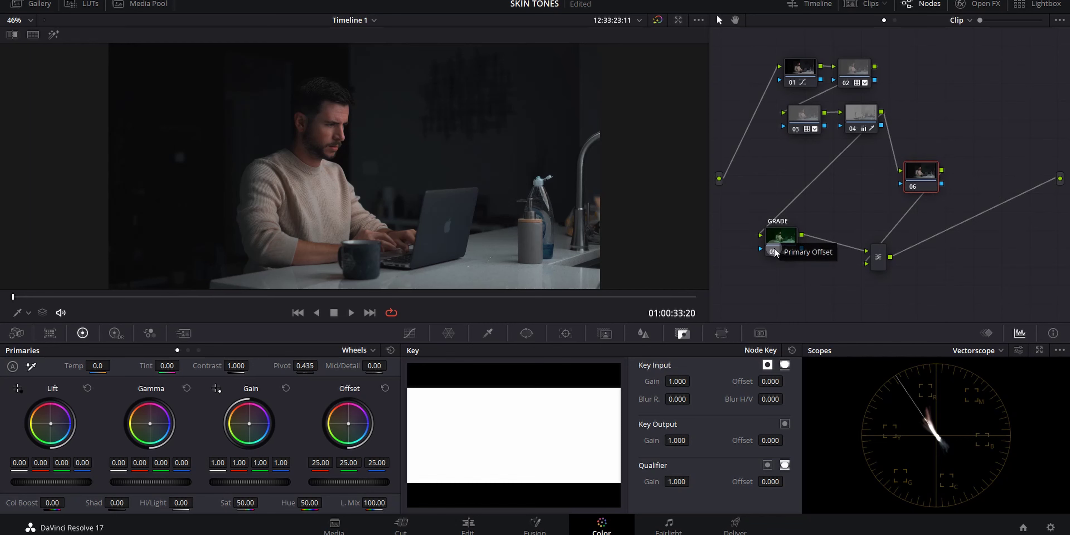
pyautogui.click(778, 241)
pyautogui.click(856, 215)
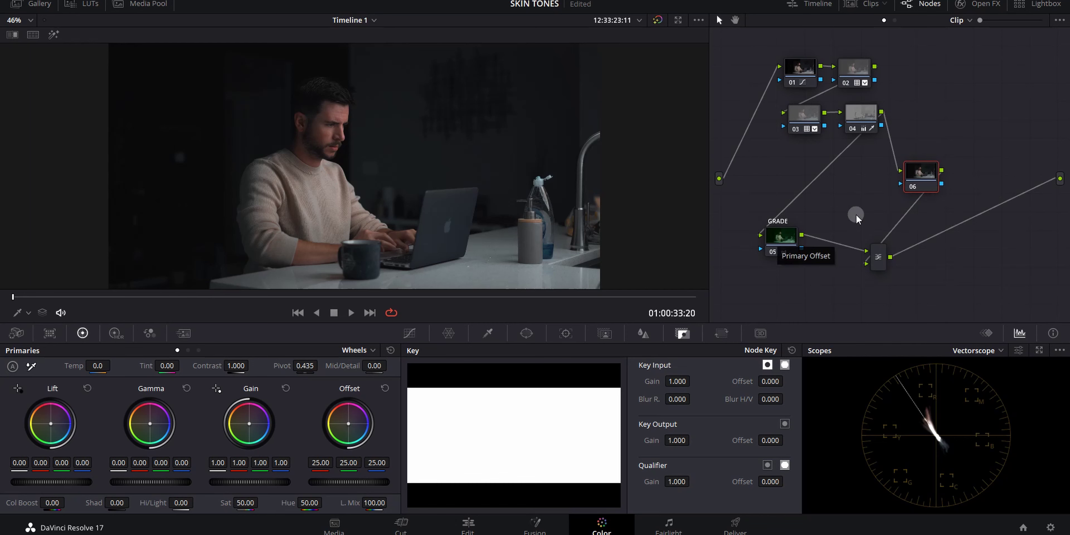
pyautogui.click(912, 187)
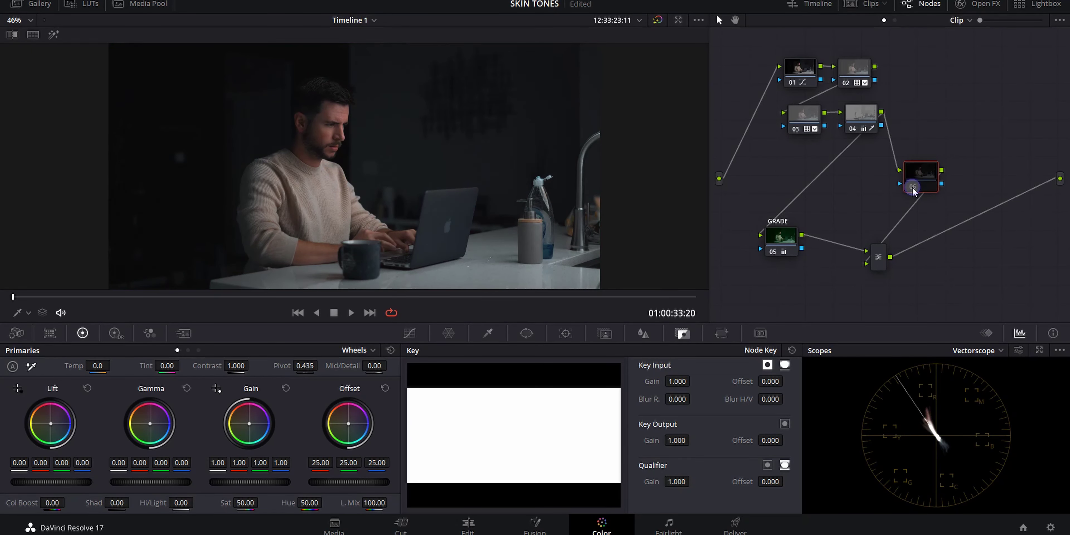
pyautogui.click(920, 178)
pyautogui.moveTo(917, 168); pyautogui.dragTo(894, 163)
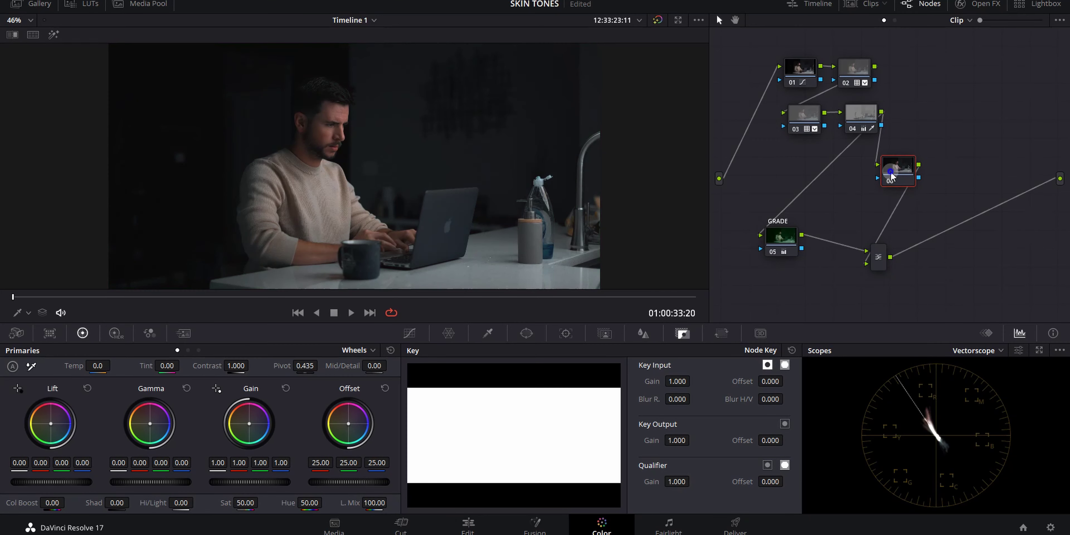
pyautogui.moveTo(898, 169); pyautogui.dragTo(909, 172)
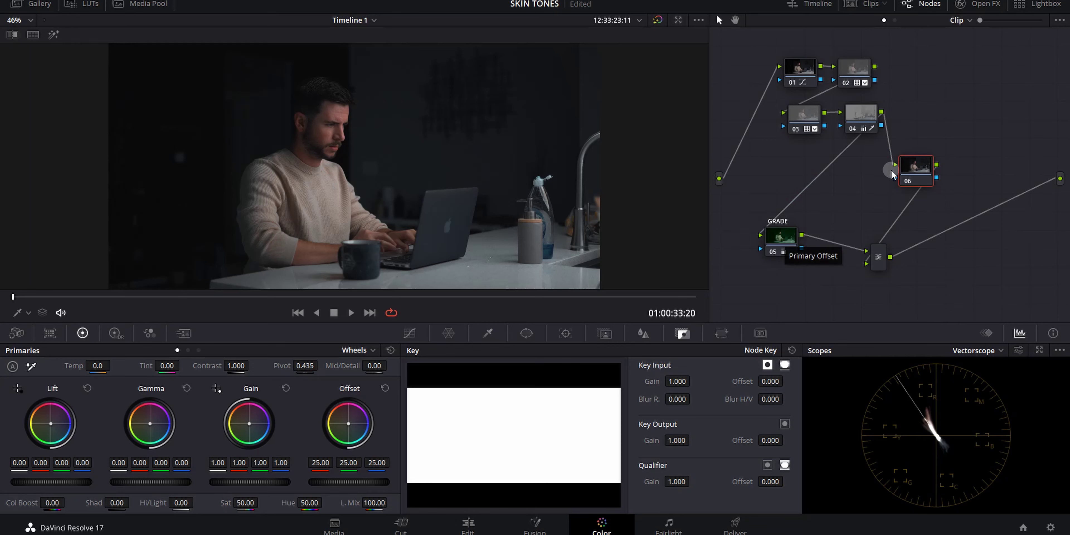
pyautogui.click(911, 163)
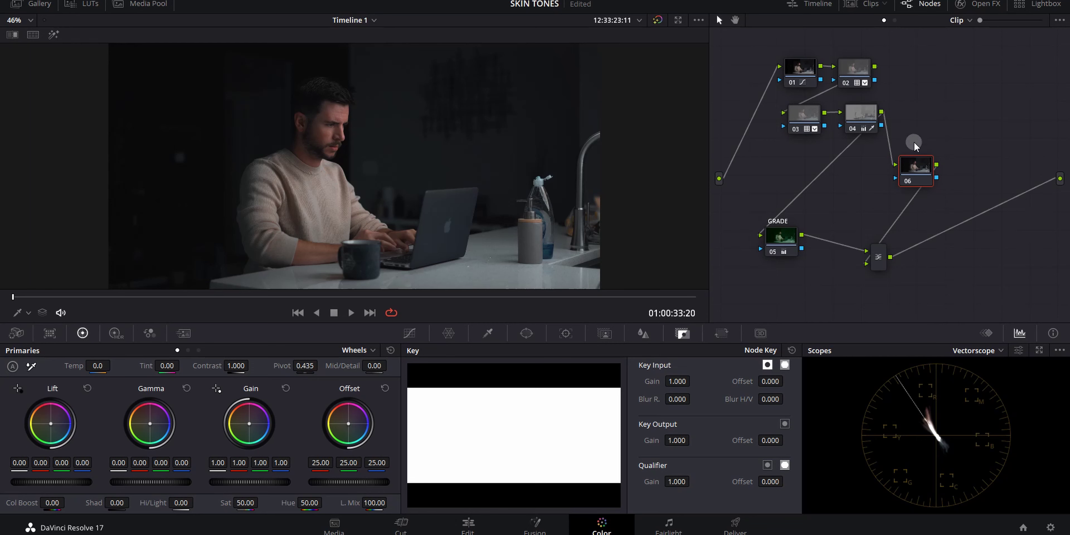
pyautogui.click(912, 166)
# Label node 06 SKIN.
pyautogui.moveTo(918, 166); pyautogui.dragTo(907, 183)
pyautogui.rightClick(908, 182)
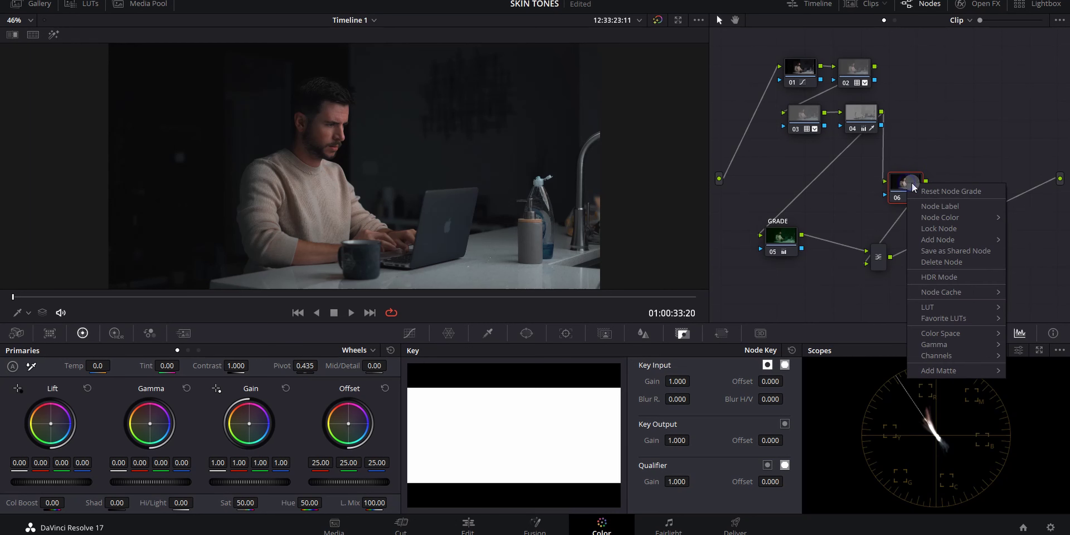
pyautogui.click(942, 203)
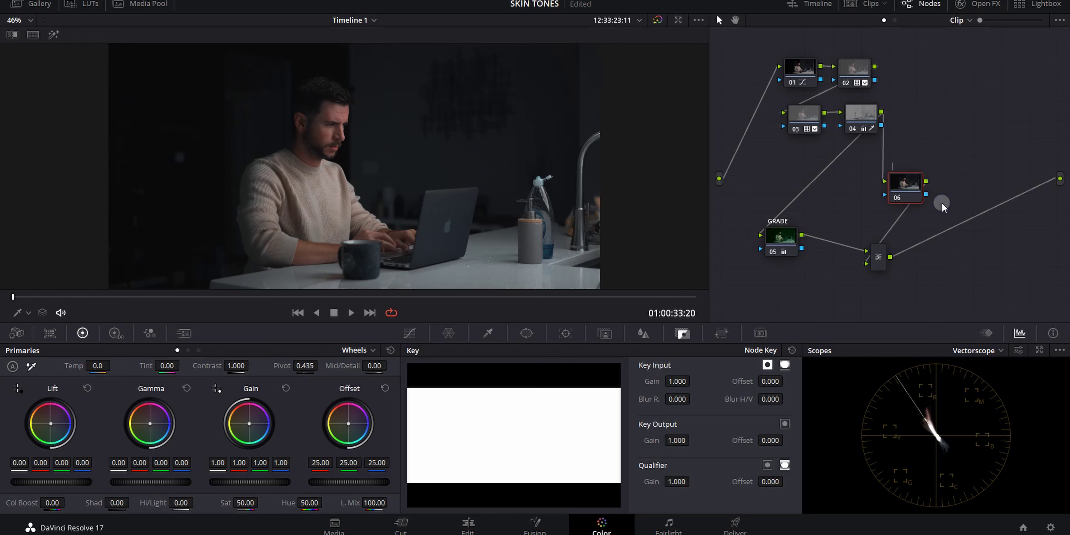
pyautogui.write('SKIN')
pyautogui.press('Return')
pyautogui.click(900, 183)
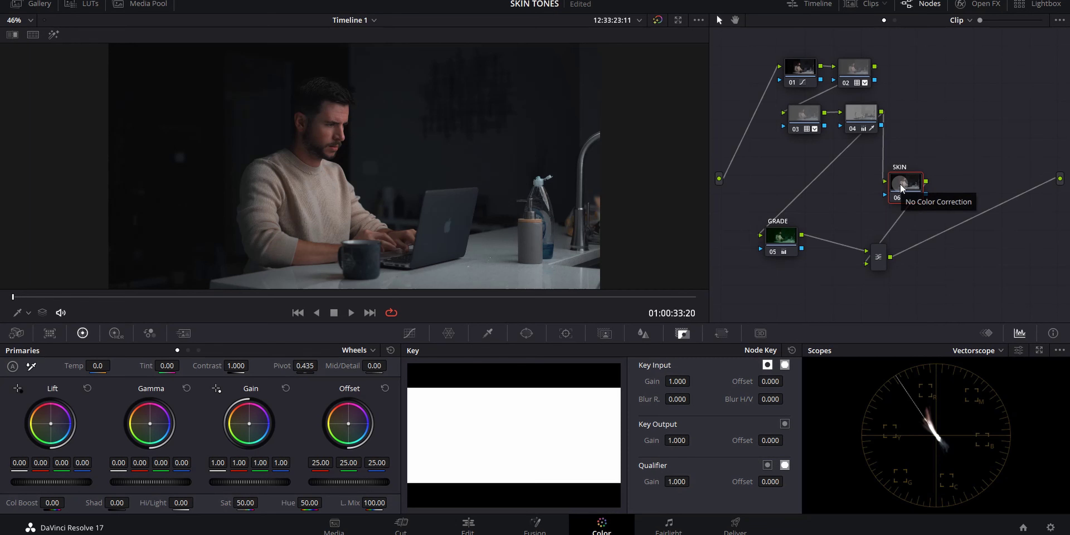
# Sample the man's face with the HSL qualifier, then toggle the SKIN node to compare.
pyautogui.click(494, 334)
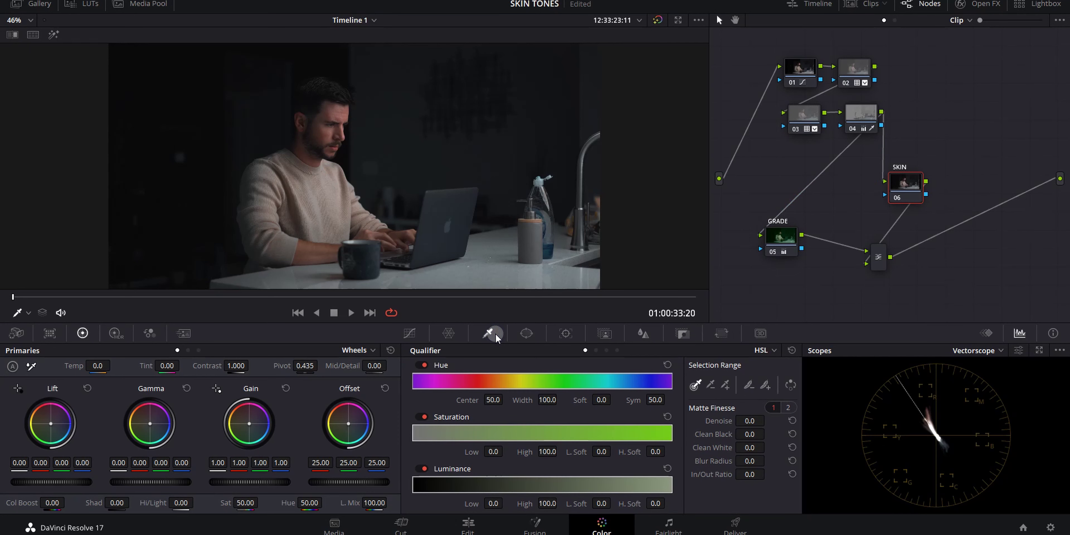
pyautogui.click(325, 126)
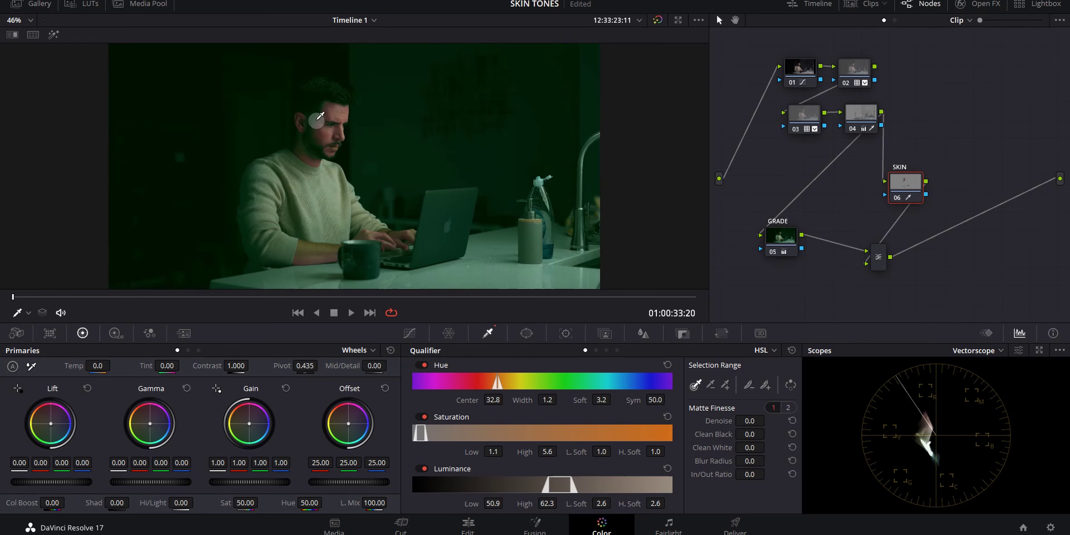
pyautogui.click(898, 198)
pyautogui.click(898, 198)
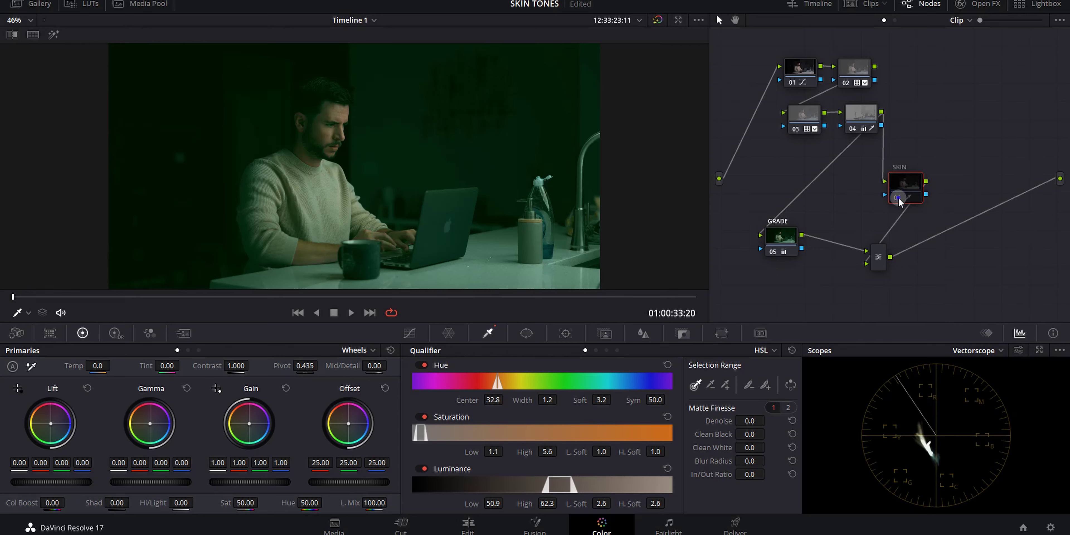
pyautogui.click(898, 198)
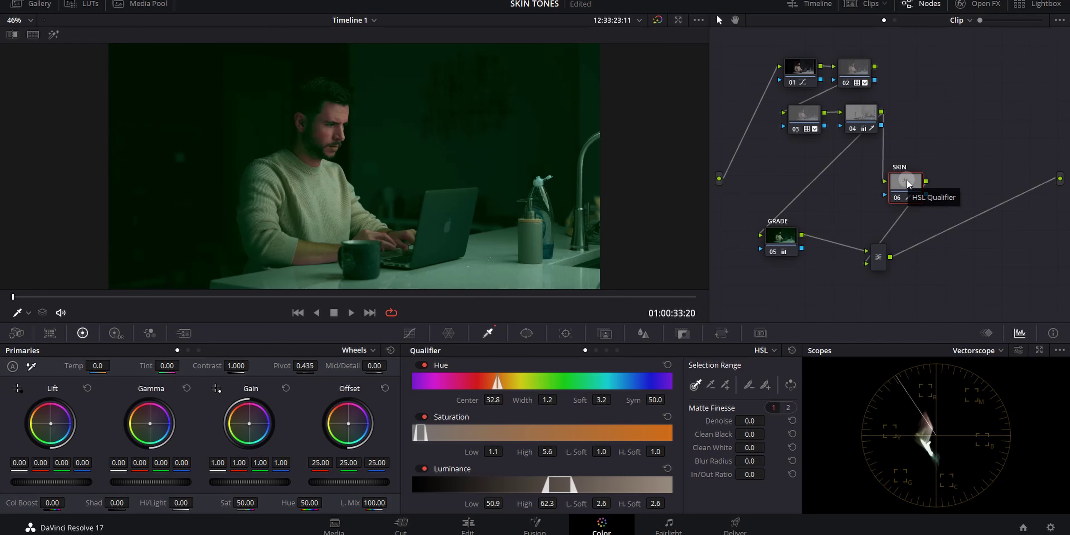
# In highlight mode, widen and soften the hue range and extend saturation down to 0.
pyautogui.hotkey('shift', 'h')
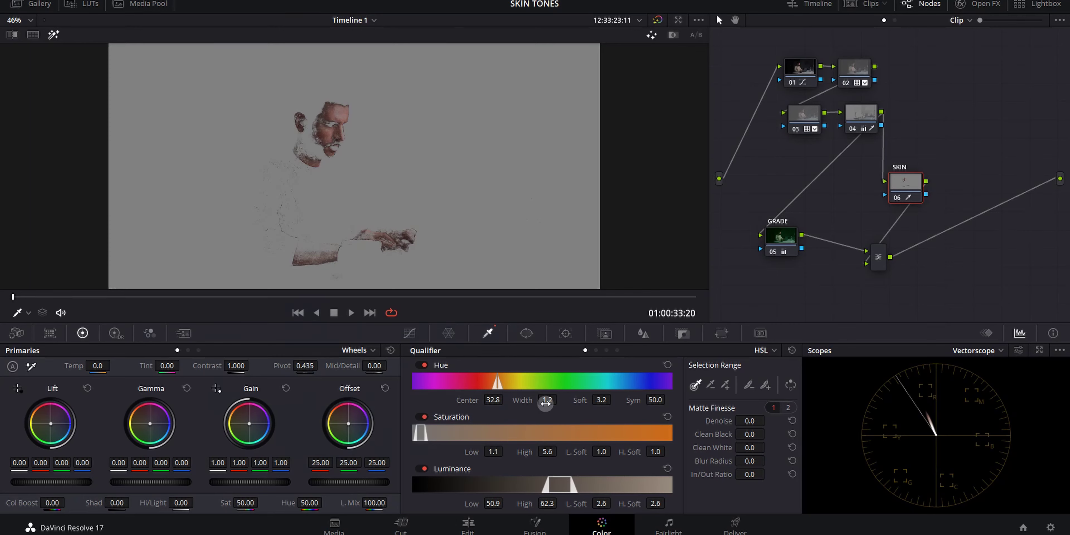
pyautogui.moveTo(540, 401); pyautogui.dragTo(615, 405)
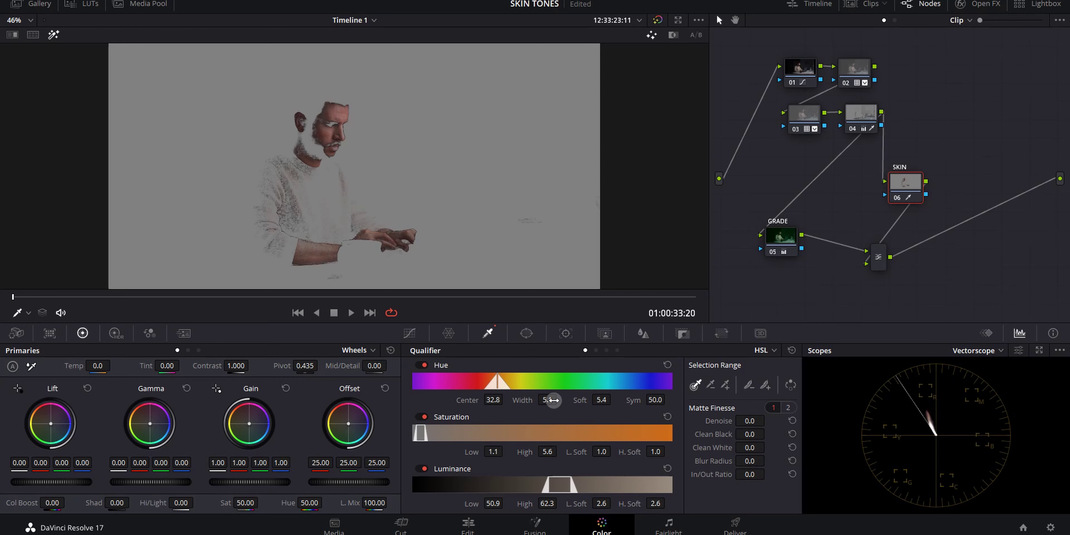
pyautogui.moveTo(548, 401); pyautogui.dragTo(553, 401)
pyautogui.moveTo(504, 452); pyautogui.dragTo(495, 453)
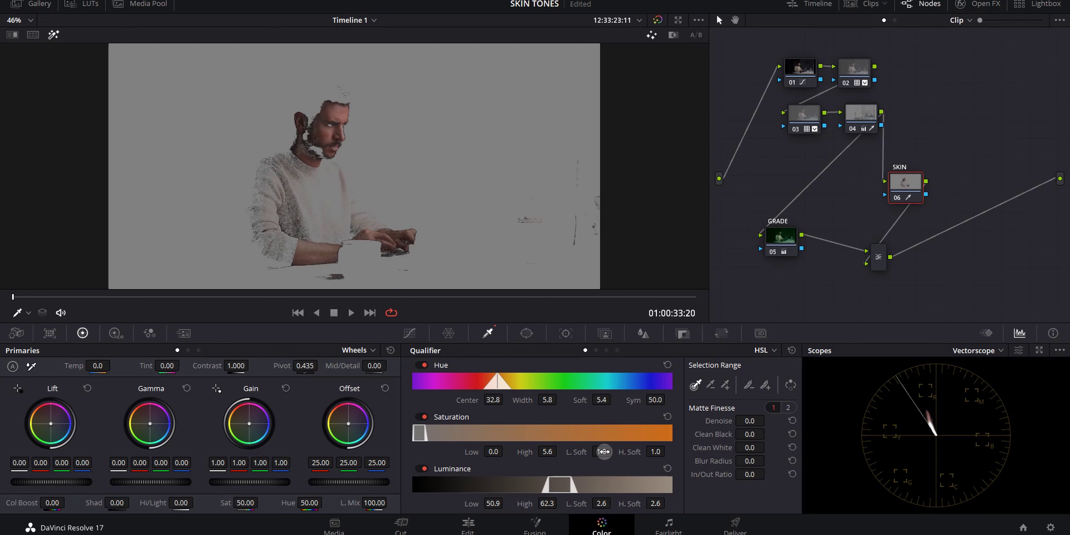
pyautogui.moveTo(603, 451); pyautogui.dragTo(656, 453)
pyautogui.moveTo(542, 451); pyautogui.dragTo(577, 453)
# Extend luminance down to 45.3, soften its top, and resample the face for hue centre 30.4.
pyautogui.moveTo(653, 497); pyautogui.dragTo(625, 504)
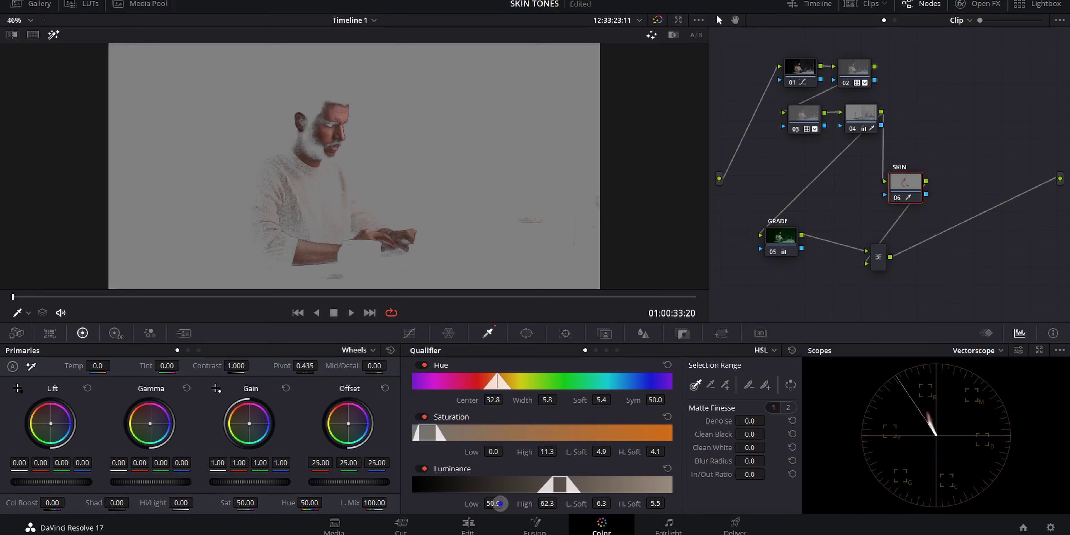
pyautogui.moveTo(495, 503); pyautogui.dragTo(465, 504)
pyautogui.moveTo(539, 504)
pyautogui.mouseDown()
pyautogui.moveTo(569, 503)
pyautogui.moveTo(544, 513)
pyautogui.mouseUp()
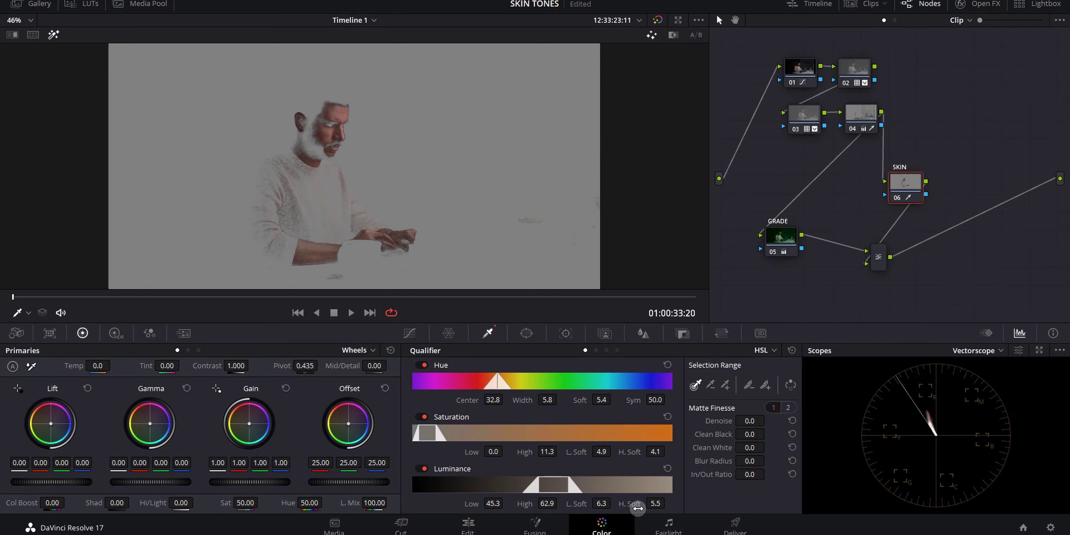
pyautogui.moveTo(652, 503); pyautogui.dragTo(664, 503)
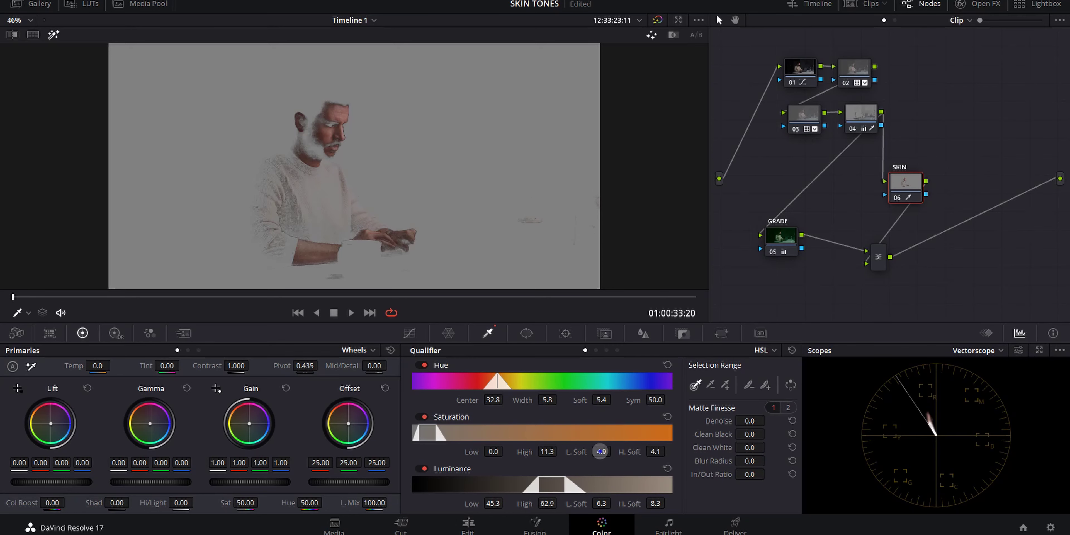
pyautogui.moveTo(601, 451)
pyautogui.mouseDown()
pyautogui.moveTo(573, 454)
pyautogui.moveTo(591, 455)
pyautogui.mouseUp()
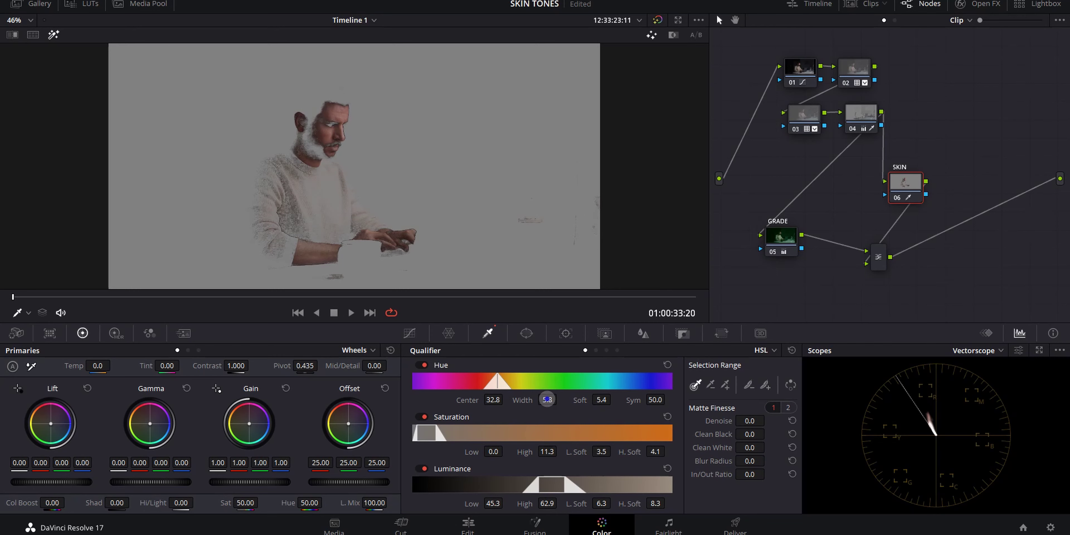
pyautogui.moveTo(548, 400); pyautogui.dragTo(604, 400)
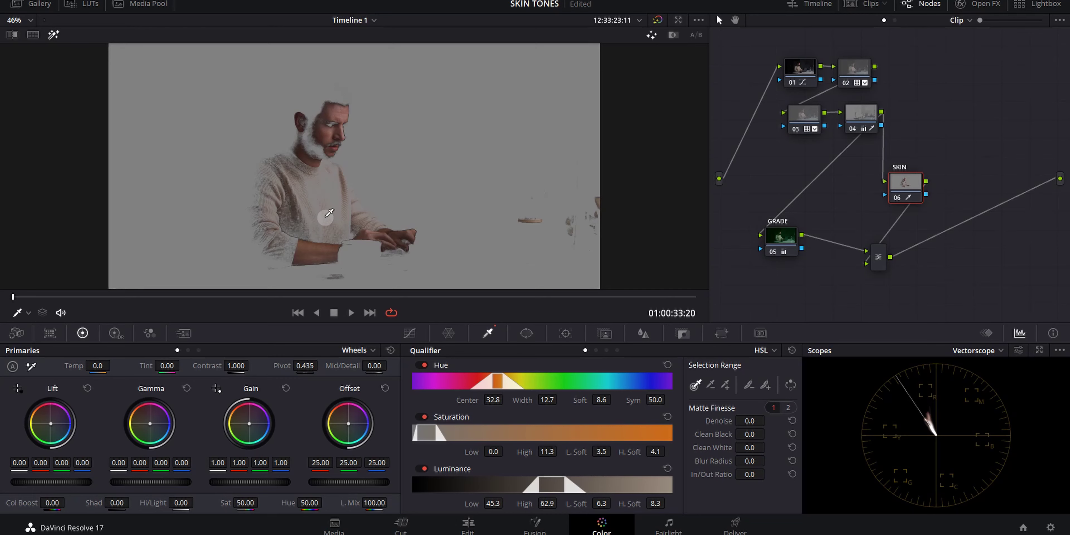
pyautogui.click(326, 146)
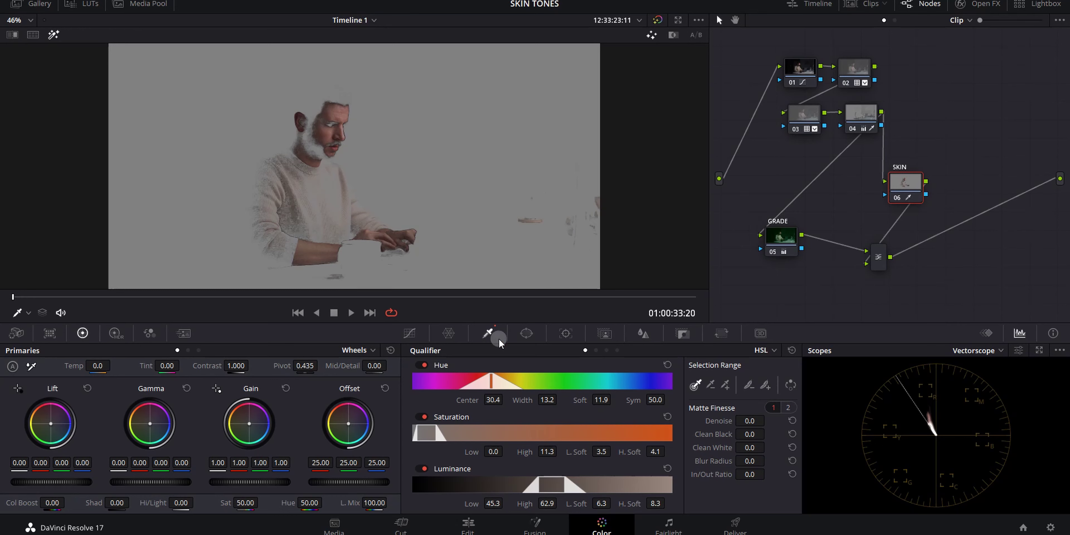
pyautogui.hotkey('shift', 'h')
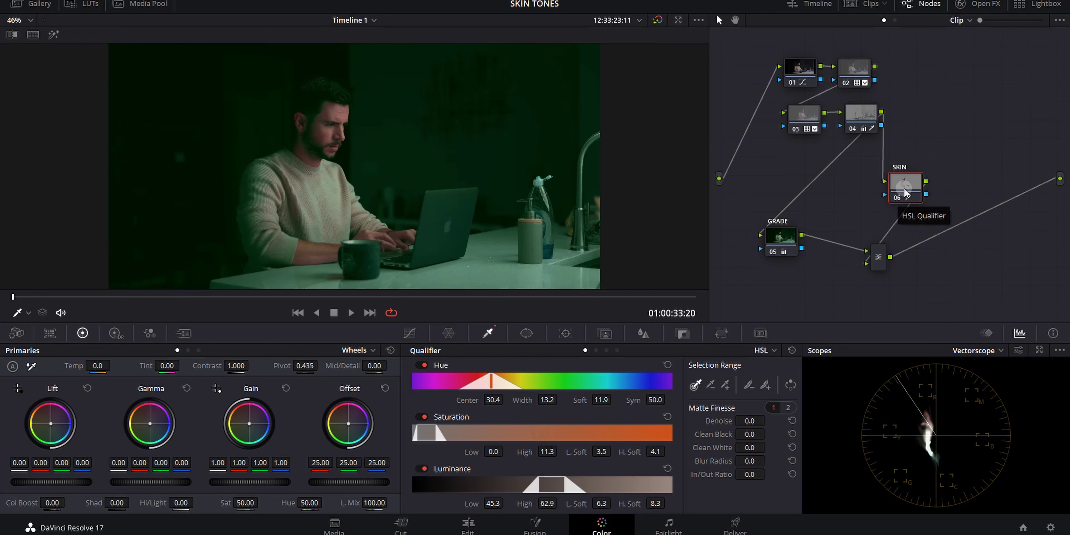
# Toggle the SKIN node off and on to compare, then show its key controls.
pyautogui.click(896, 197)
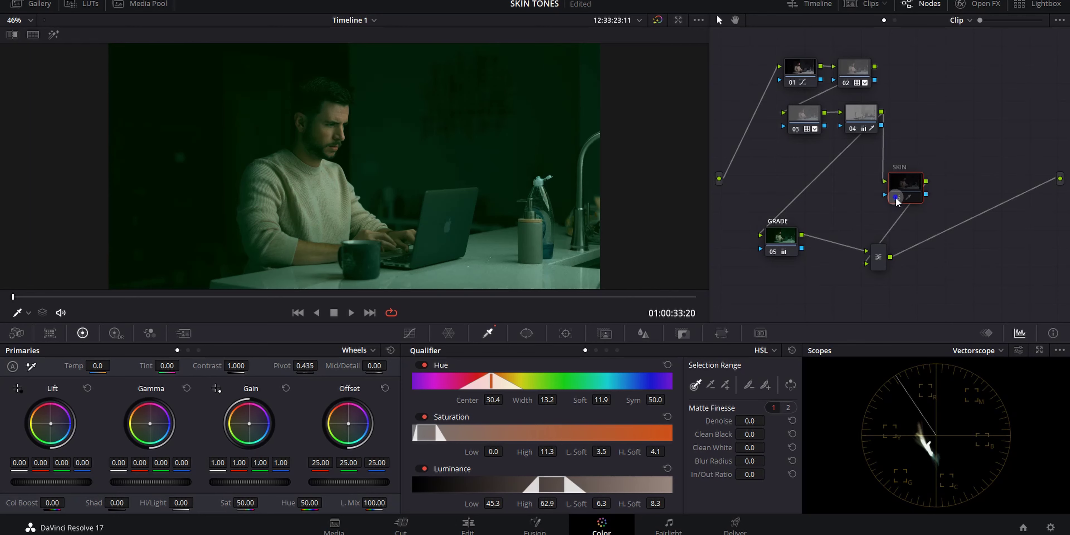
pyautogui.click(895, 198)
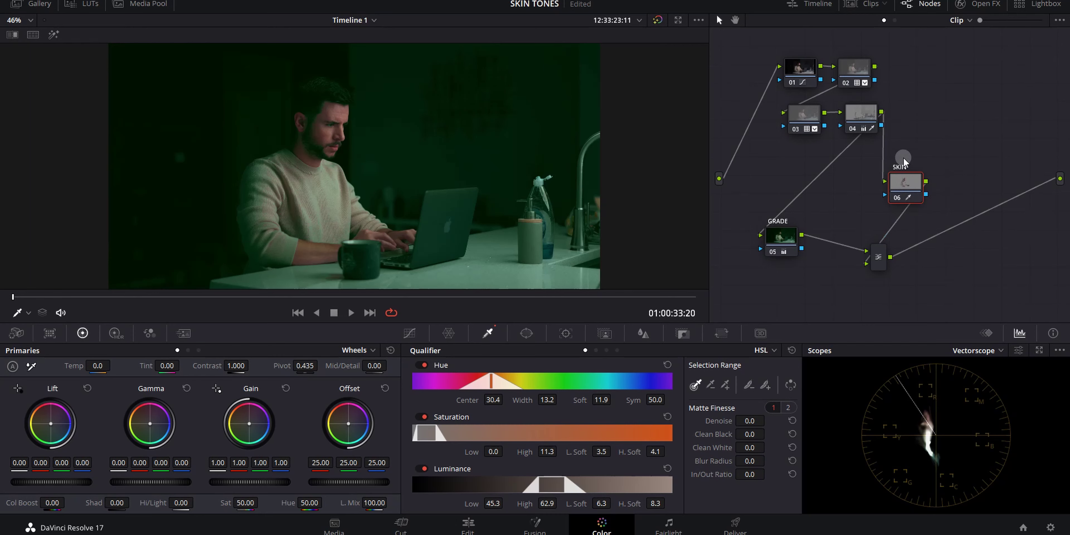
pyautogui.click(678, 334)
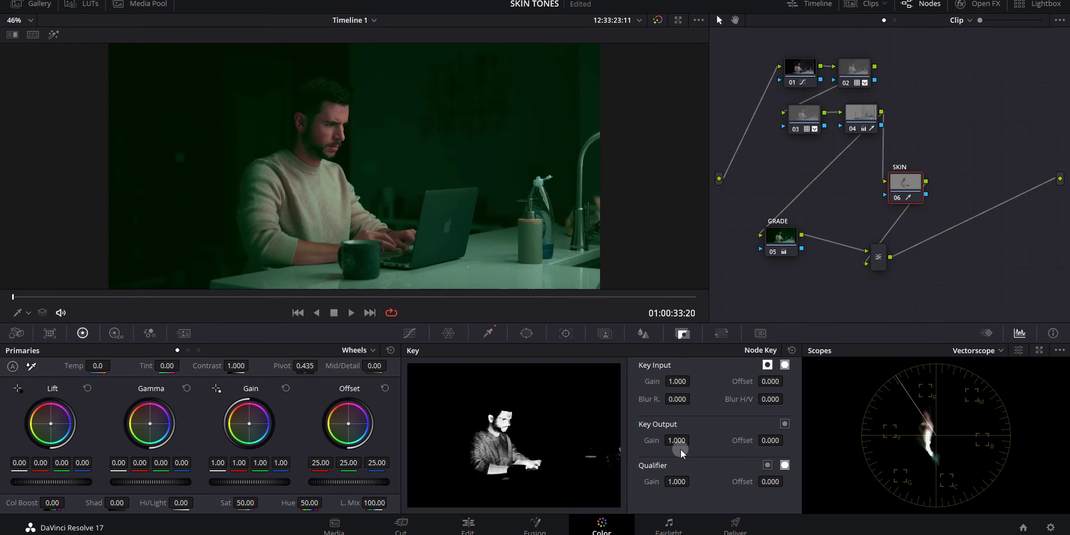
# Drag the SKIN Key Output Gain toward 0, then back up to about 0.70.
pyautogui.click(671, 438)
pyautogui.moveTo(672, 438); pyautogui.dragTo(913, 426)
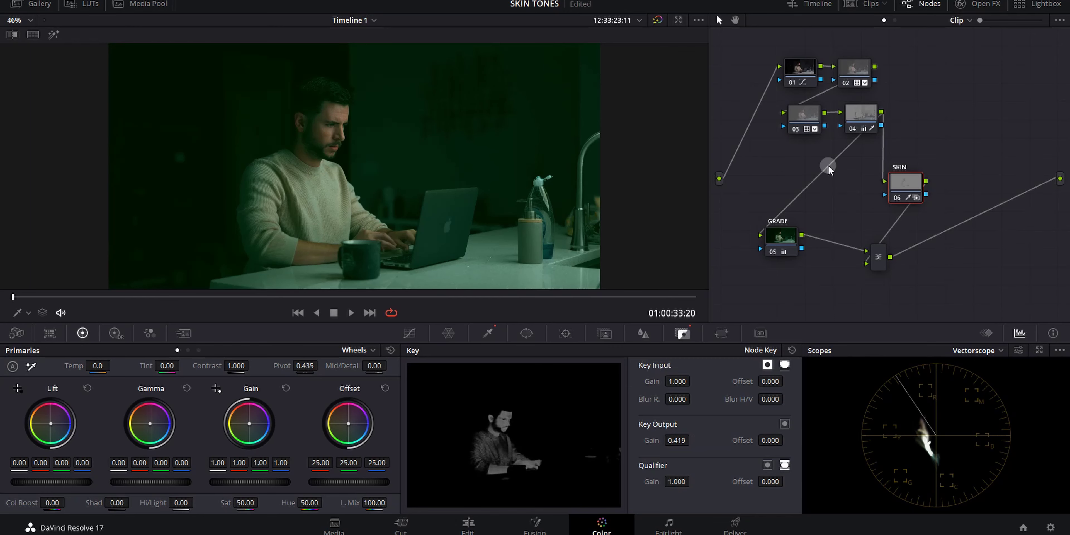
pyautogui.click(679, 448)
pyautogui.moveTo(672, 437); pyautogui.dragTo(828, 432)
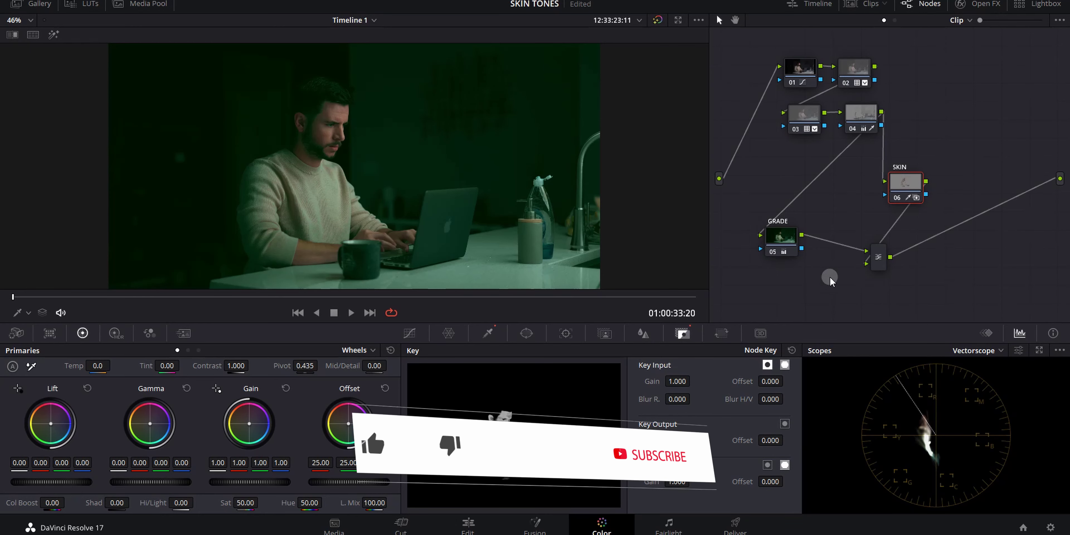
pyautogui.click(896, 198)
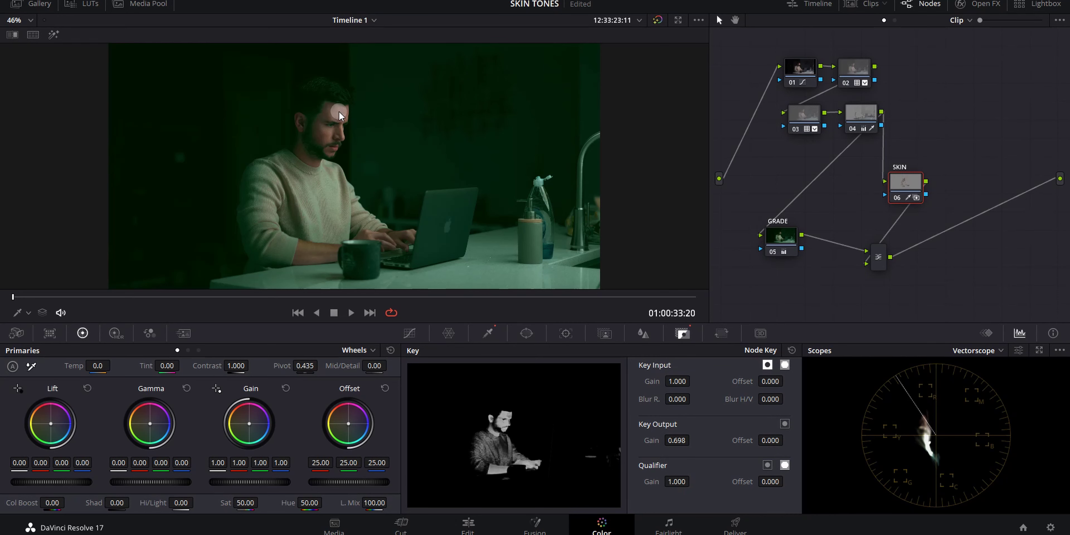
pyautogui.click(892, 196)
pyautogui.click(897, 198)
pyautogui.click(897, 198)
# Push the GRADE Offset toward green then blue, reaching 7.01 / 28.31 / 34.04.
pyautogui.click(785, 238)
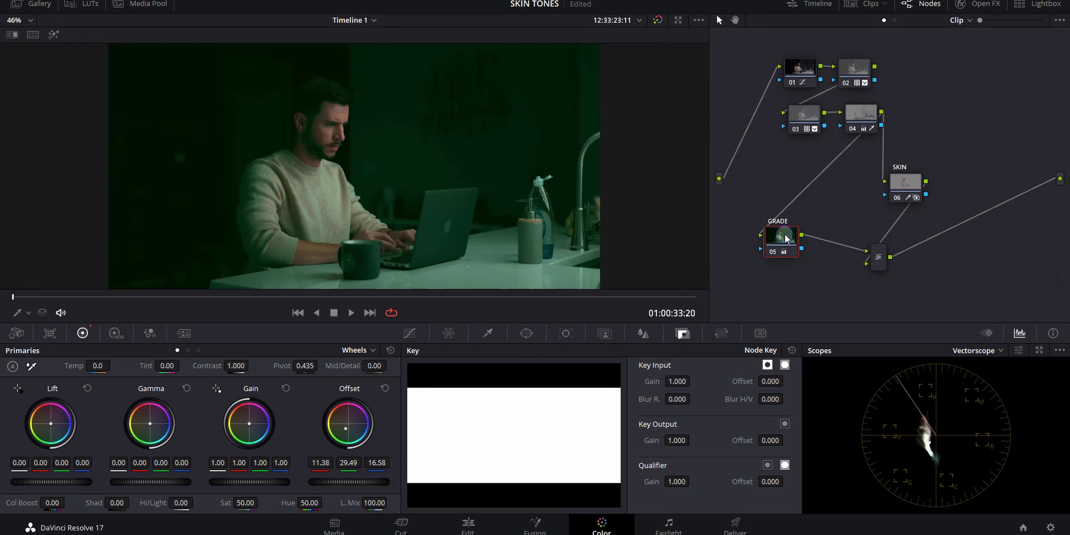
pyautogui.moveTo(348, 423); pyautogui.dragTo(350, 432)
pyautogui.moveTo(345, 428)
pyautogui.mouseDown()
pyautogui.moveTo(382, 429)
pyautogui.moveTo(376, 446)
pyautogui.mouseUp()
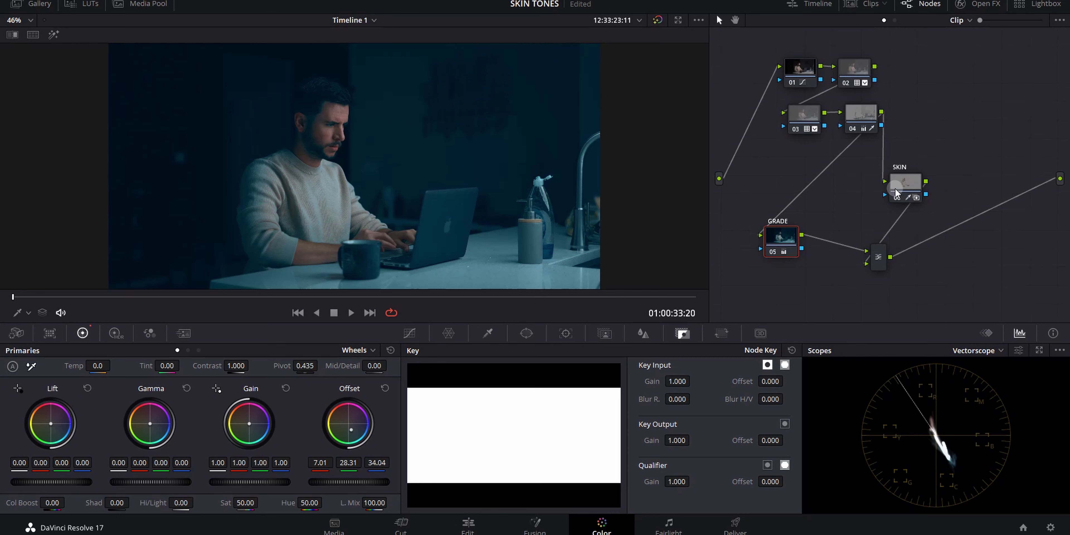
pyautogui.click(903, 184)
# Compare the SKIN node on and off, then lower its key output gain from 0.698 to 0.502.
pyautogui.moveTo(904, 185); pyautogui.dragTo(873, 200)
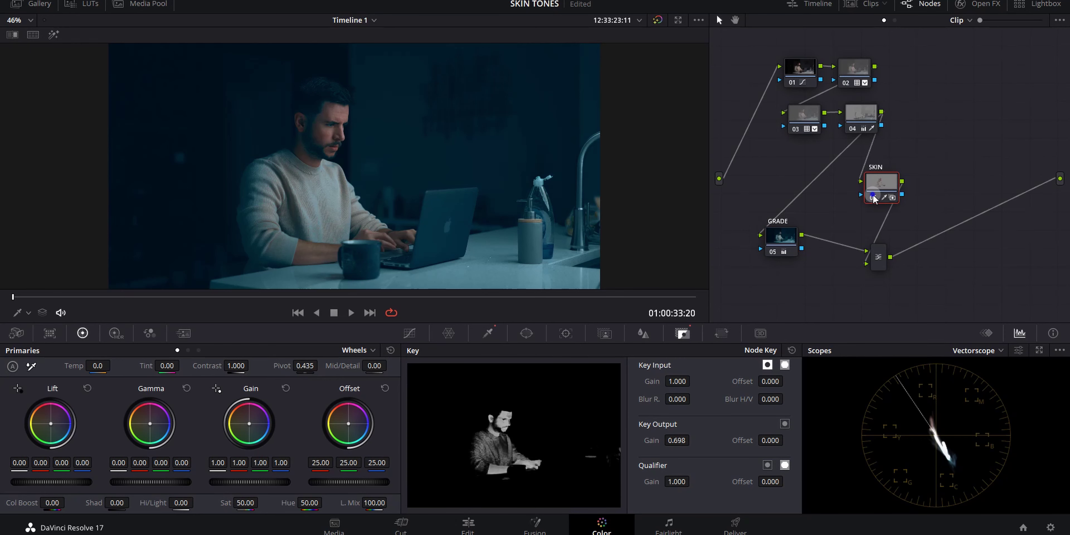
pyautogui.click(873, 198)
pyautogui.click(873, 198)
pyautogui.click(872, 197)
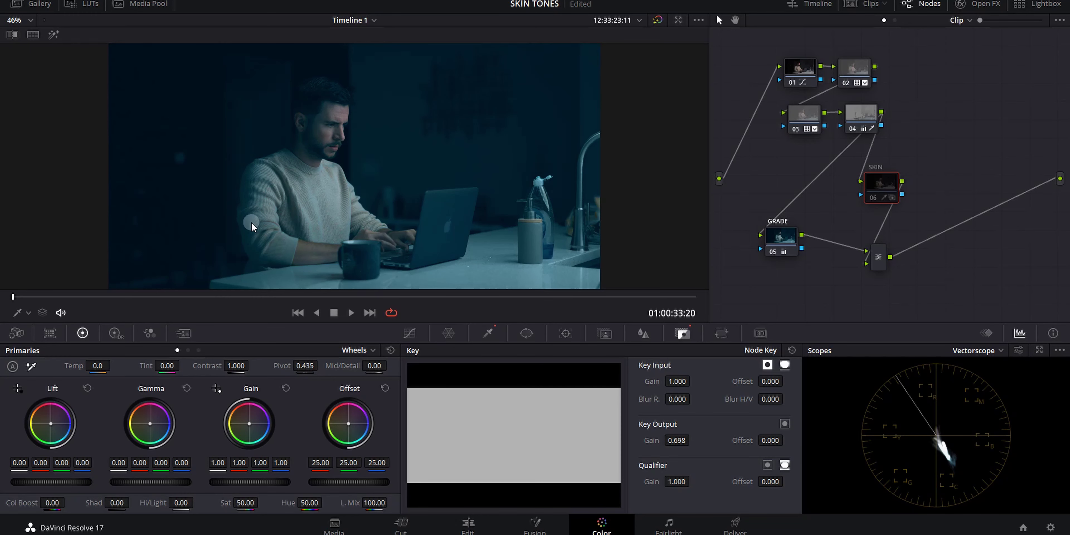
pyautogui.click(873, 197)
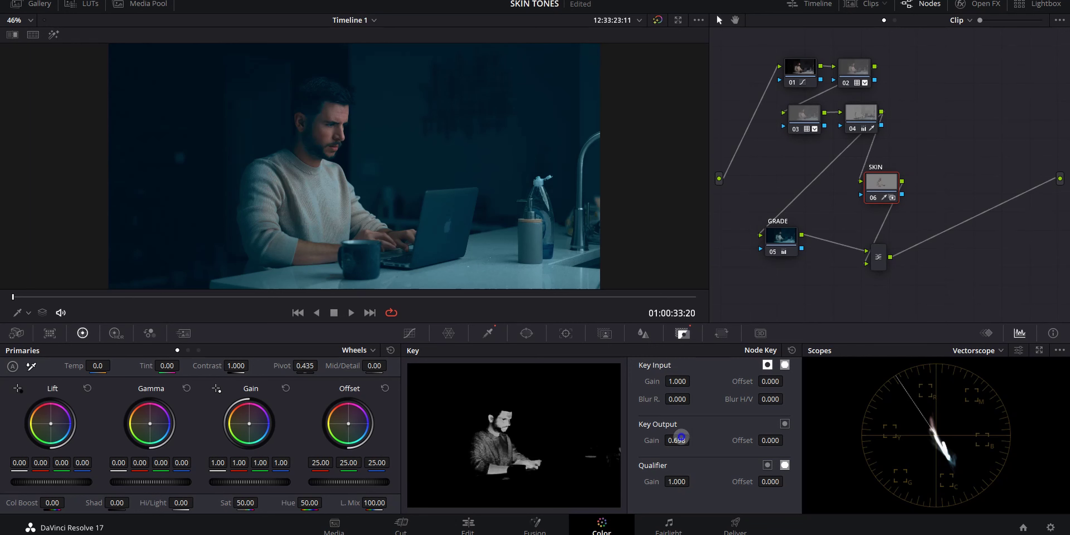
pyautogui.moveTo(682, 439); pyautogui.dragTo(570, 446)
pyautogui.click(871, 198)
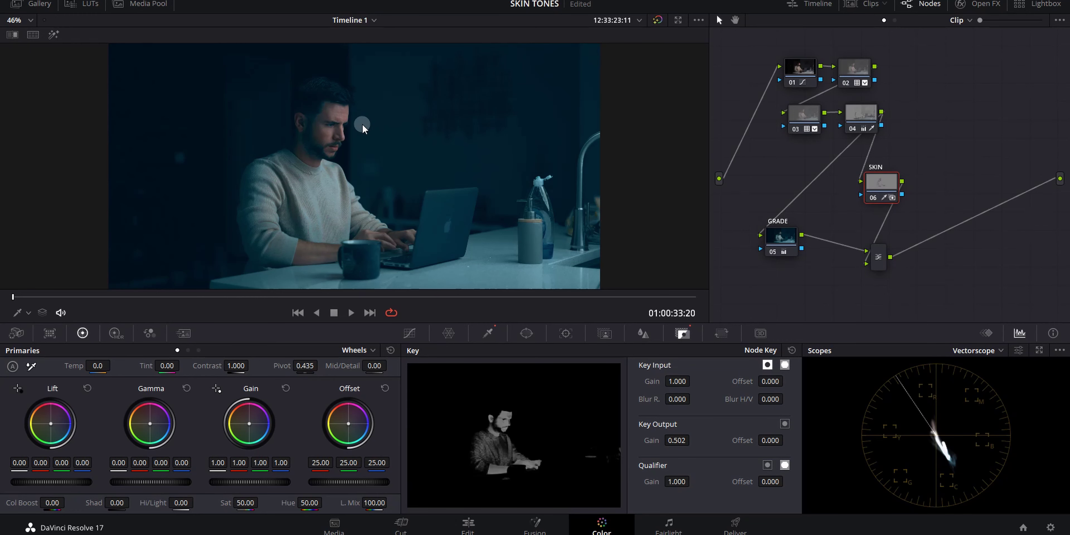
# Set GRADE node 05's Offset to 9.29 / 28.10 / 17.86, comparing with the SKIN node toggled off and on.
pyautogui.click(782, 235)
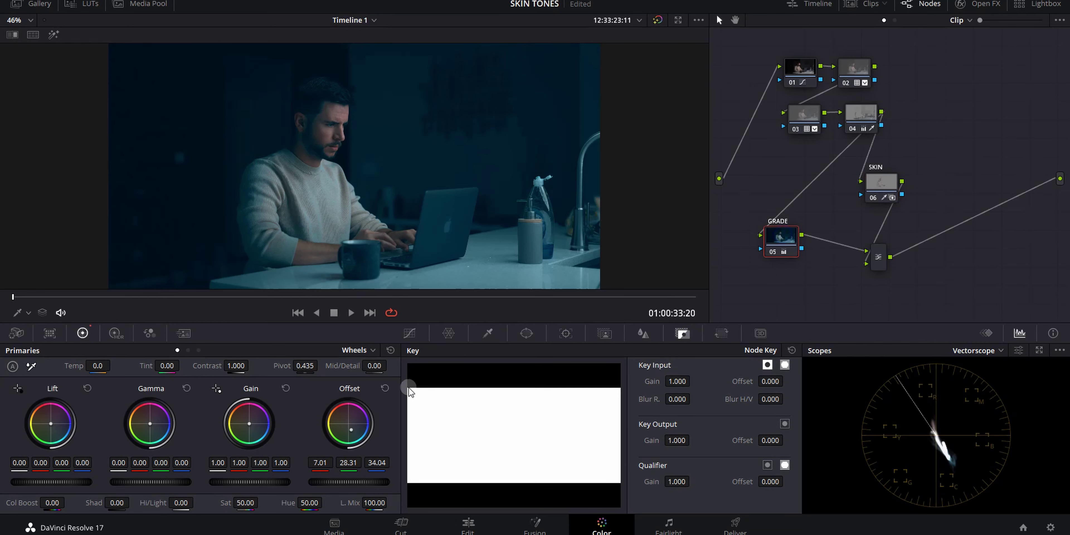
pyautogui.moveTo(291, 377)
pyautogui.mouseDown()
pyautogui.moveTo(288, 328)
pyautogui.moveTo(263, 325)
pyautogui.mouseUp()
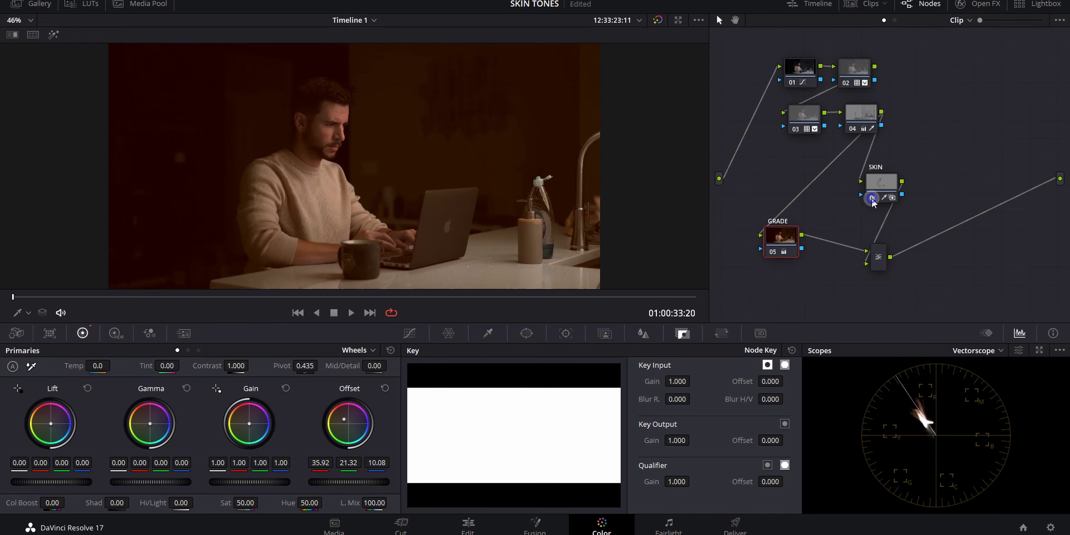
pyautogui.click(872, 198)
pyautogui.click(871, 198)
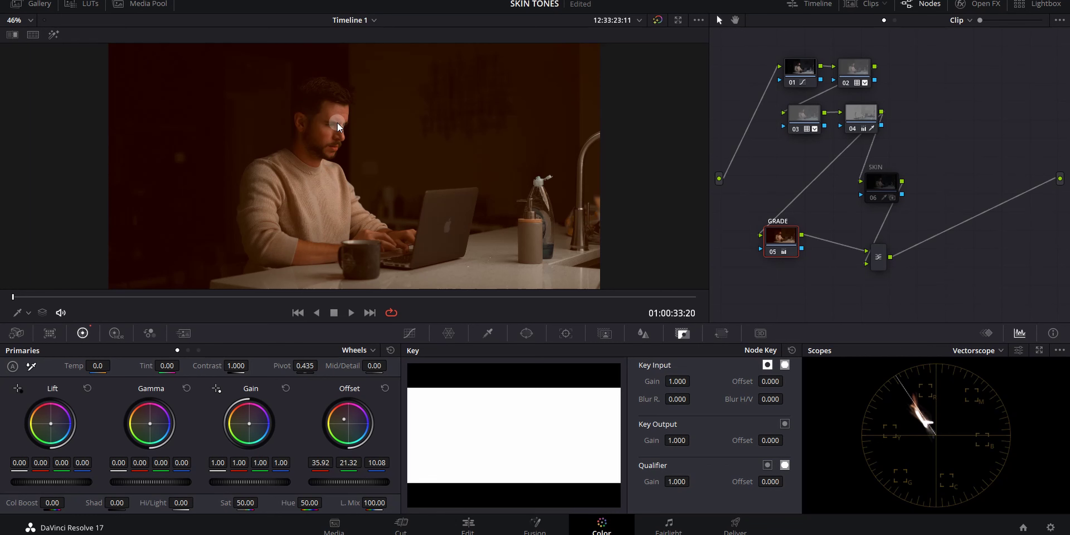
pyautogui.click(873, 198)
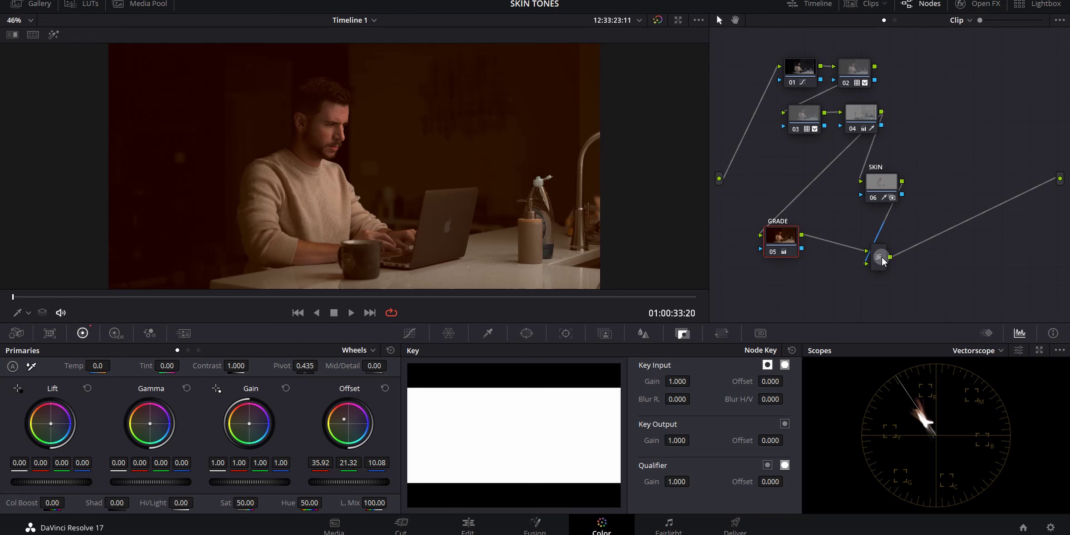
pyautogui.click(874, 197)
pyautogui.moveTo(345, 421); pyautogui.dragTo(374, 519)
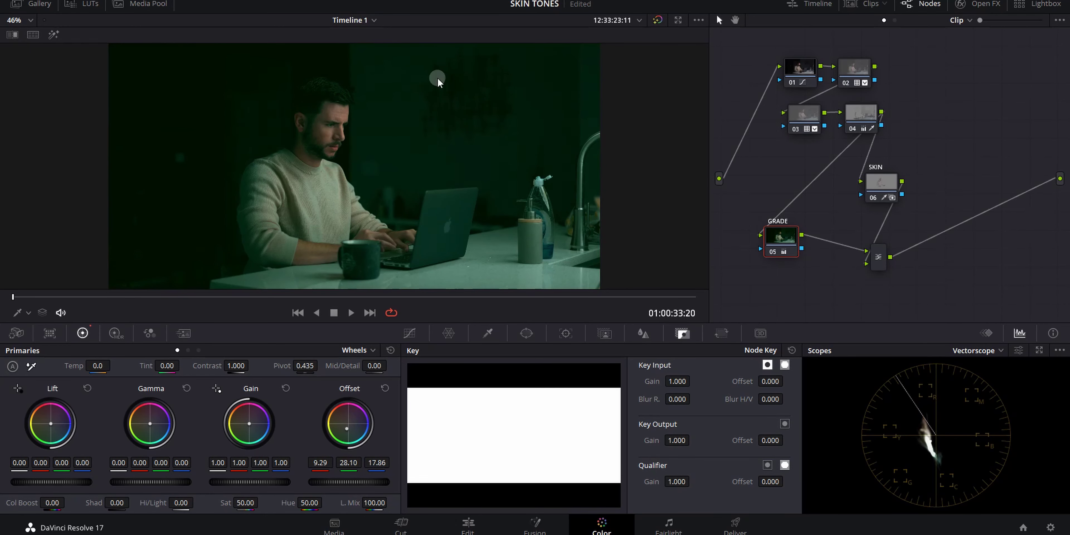
# Rearrange the SKIN node and Layer Mixer node to make room in the graph.
pyautogui.click(910, 186)
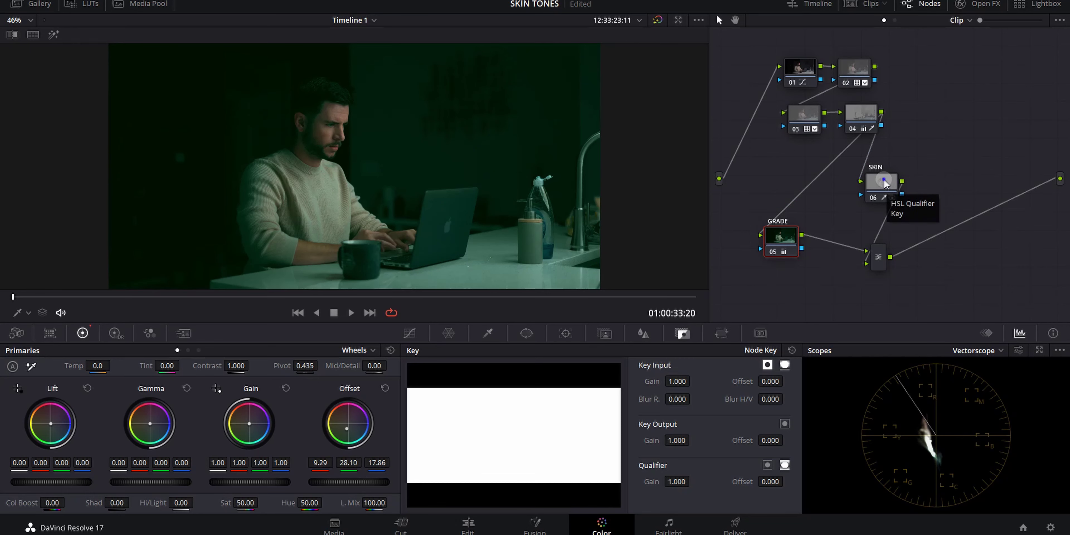
pyautogui.moveTo(885, 186); pyautogui.dragTo(877, 192)
pyautogui.click(915, 89)
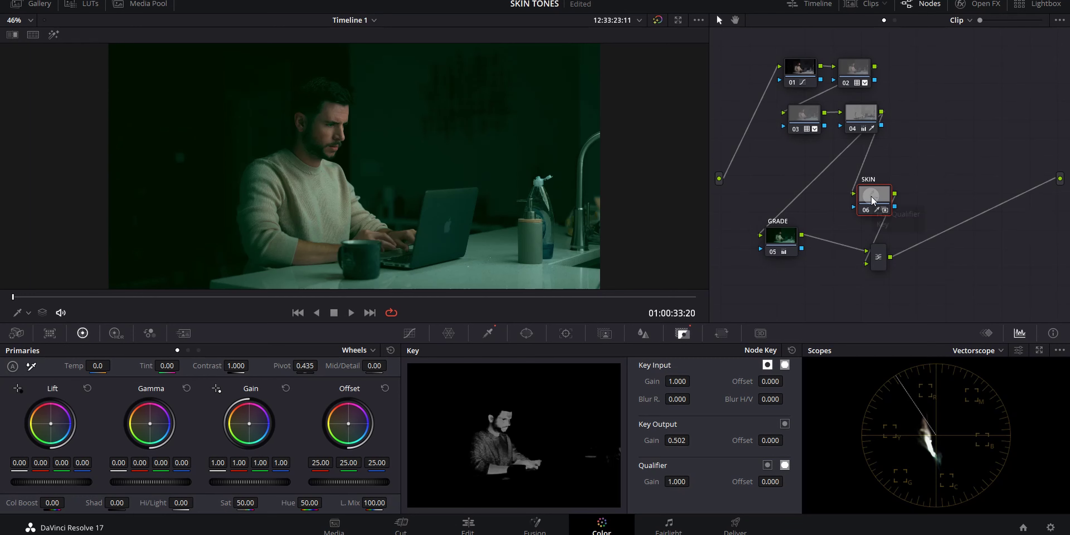
pyautogui.moveTo(872, 200); pyautogui.dragTo(880, 203)
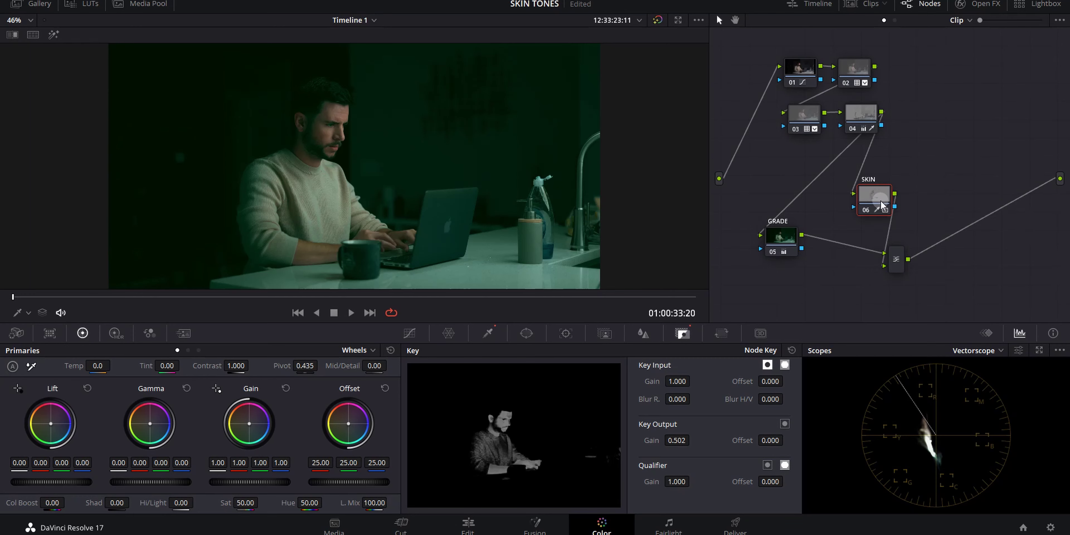
# Add serial node 08 after the Layer Mixer with Alt+S and place it beside the output.
pyautogui.click(895, 263)
pyautogui.hotkey('alt', 's')
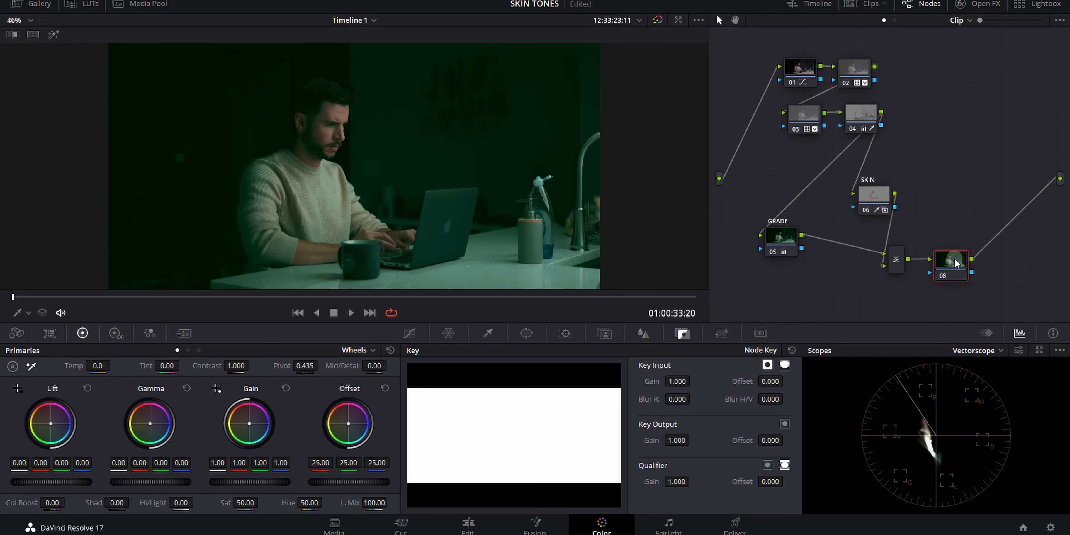
pyautogui.moveTo(951, 257); pyautogui.dragTo(989, 248)
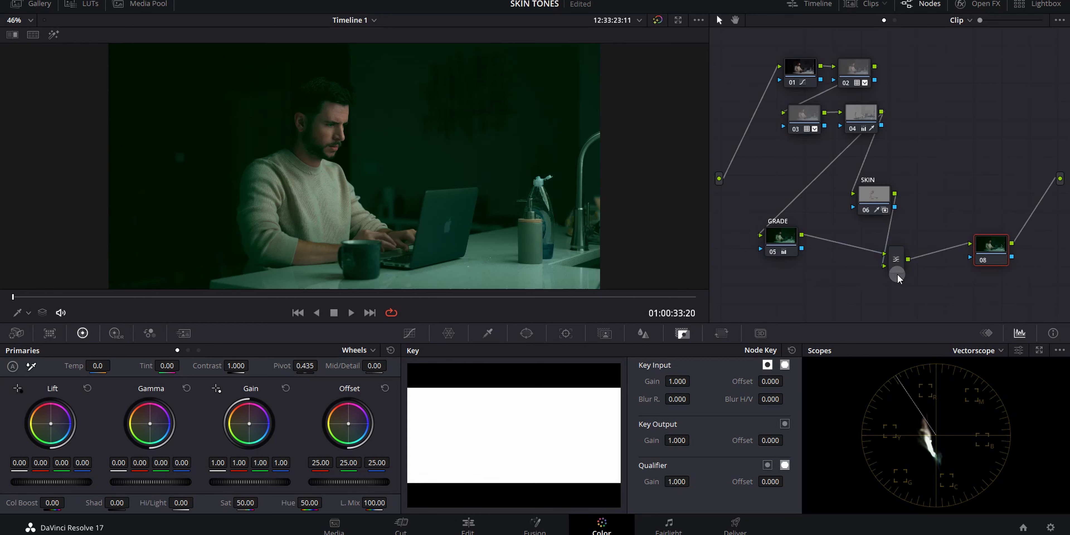
pyautogui.moveTo(1000, 248); pyautogui.dragTo(974, 216)
# Label node 08 'GRADE'.
pyautogui.rightClick(974, 216)
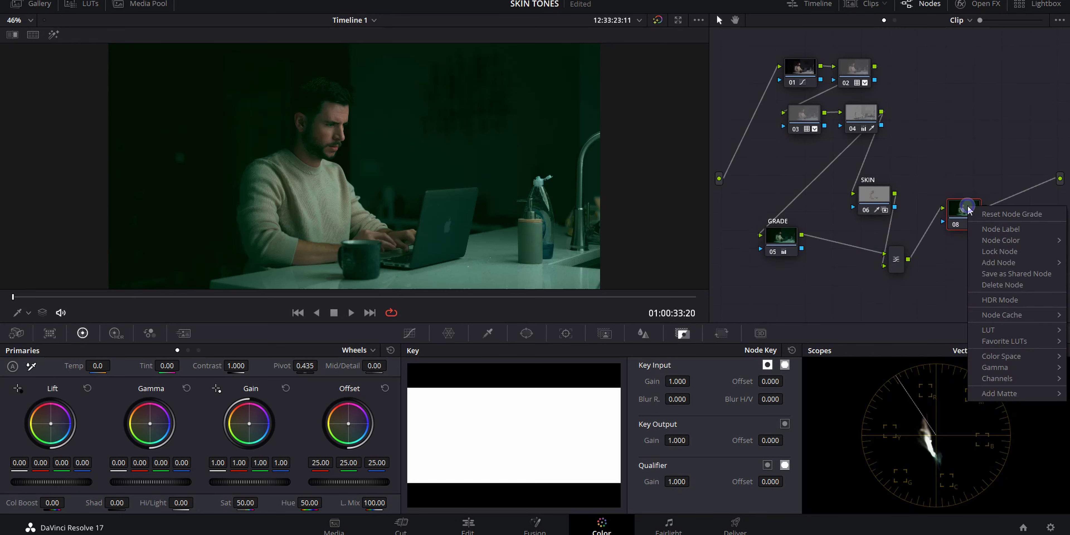
pyautogui.click(986, 224)
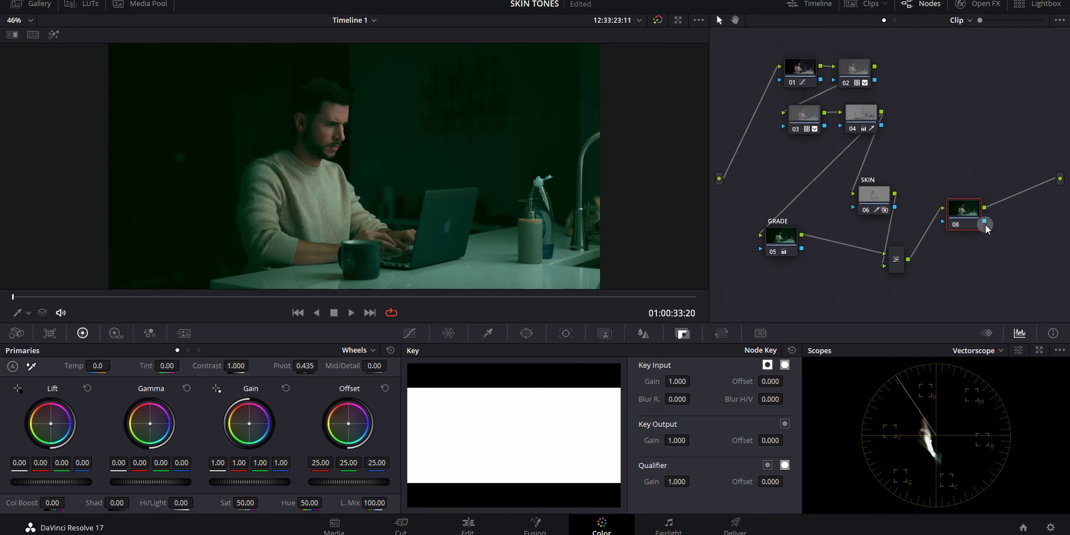
pyautogui.rightClick(985, 226)
pyautogui.press('Escape')
pyautogui.write('GRADE')
# Reposition the GRADE and SKIN nodes, leaving GRADE node 08 selected.
pyautogui.moveTo(969, 218); pyautogui.dragTo(985, 241)
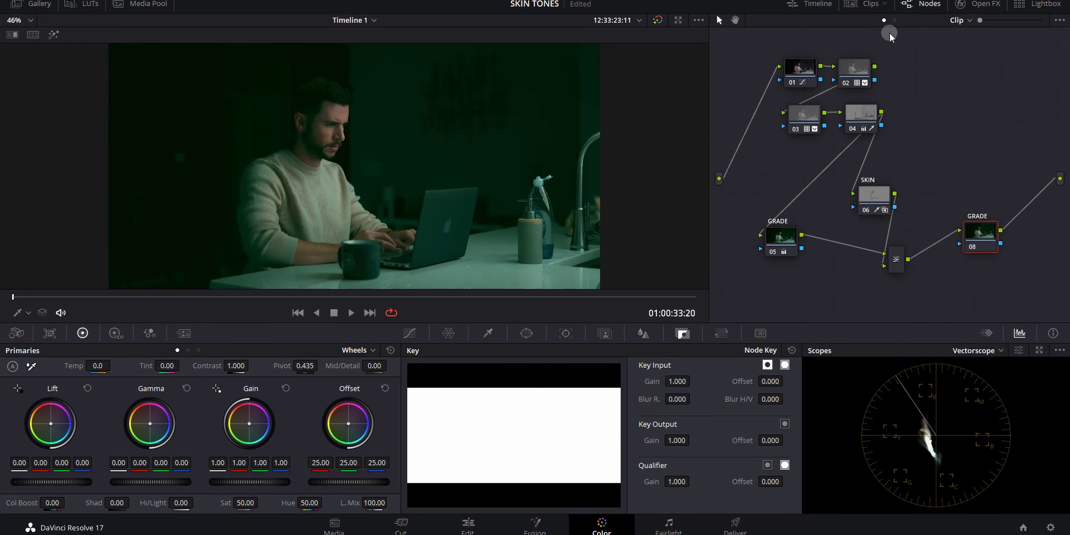
pyautogui.moveTo(873, 200); pyautogui.dragTo(882, 185)
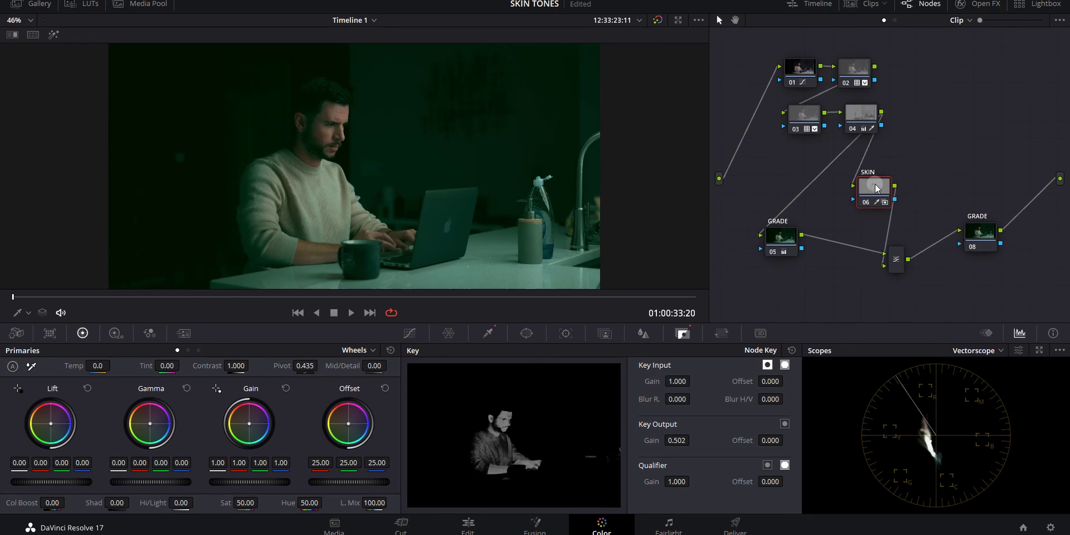
pyautogui.click(981, 231)
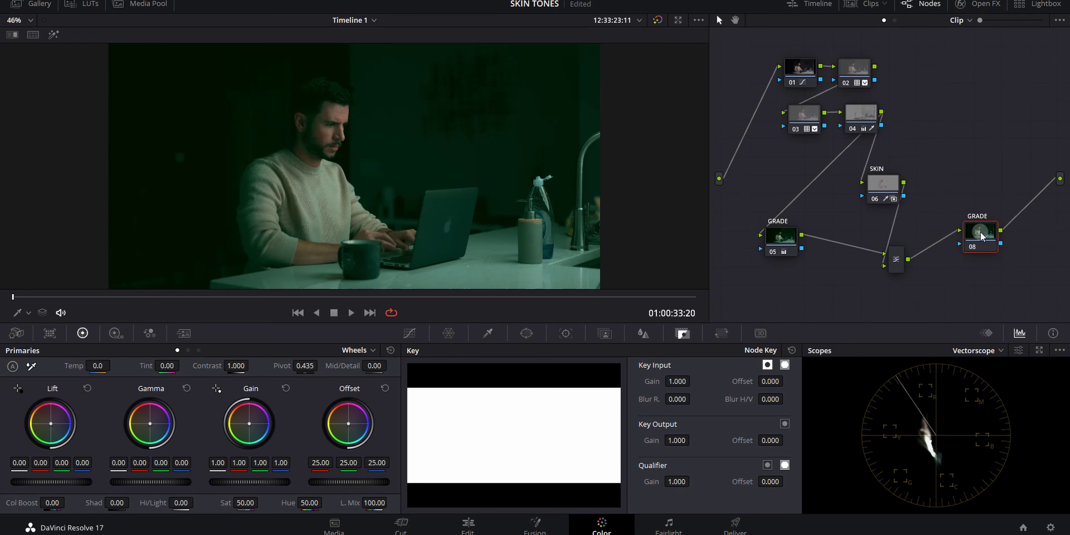
# In Curves, pull a midpoint down and lift the black point to fade the image.
pyautogui.click(409, 333)
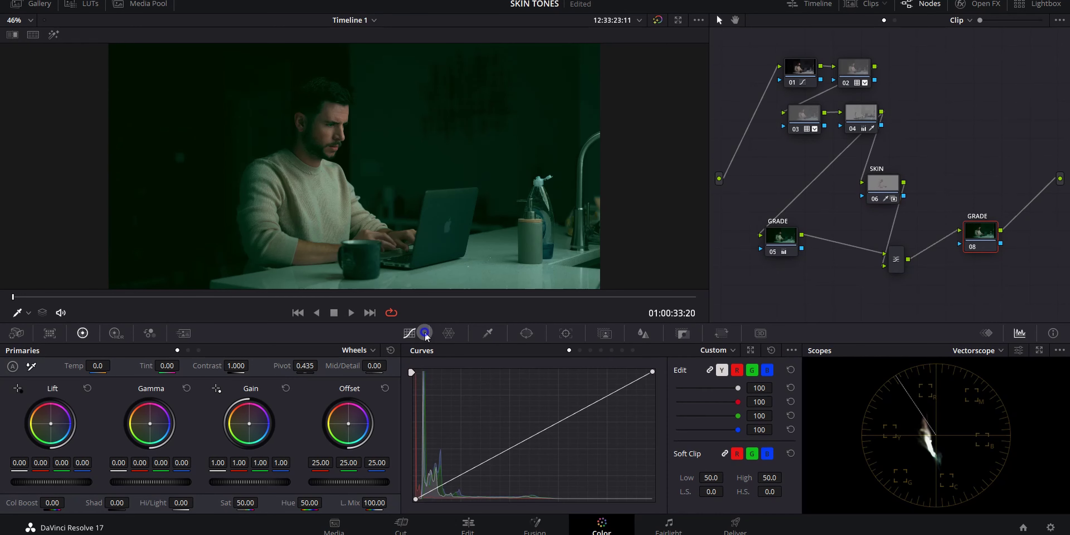
pyautogui.click(533, 439)
pyautogui.moveTo(534, 440); pyautogui.dragTo(522, 452)
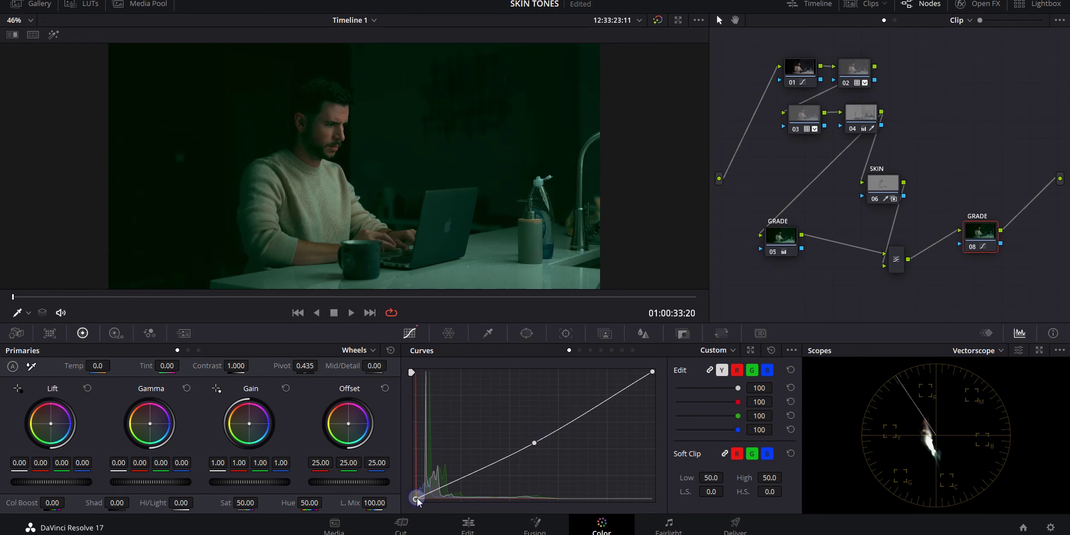
pyautogui.moveTo(417, 497); pyautogui.dragTo(417, 493)
pyautogui.moveTo(533, 443); pyautogui.dragTo(530, 449)
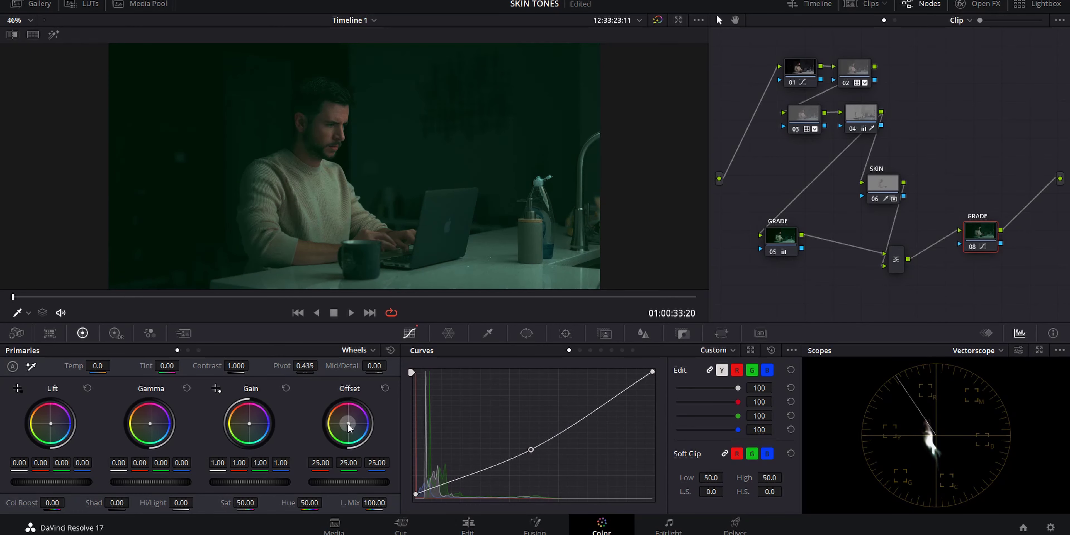
# Nudge the Offset toward blue to 24.32 / 24.19 / 31.68 and compare with Ctrl+D.
pyautogui.moveTo(348, 423); pyautogui.dragTo(368, 425)
pyautogui.click(978, 231)
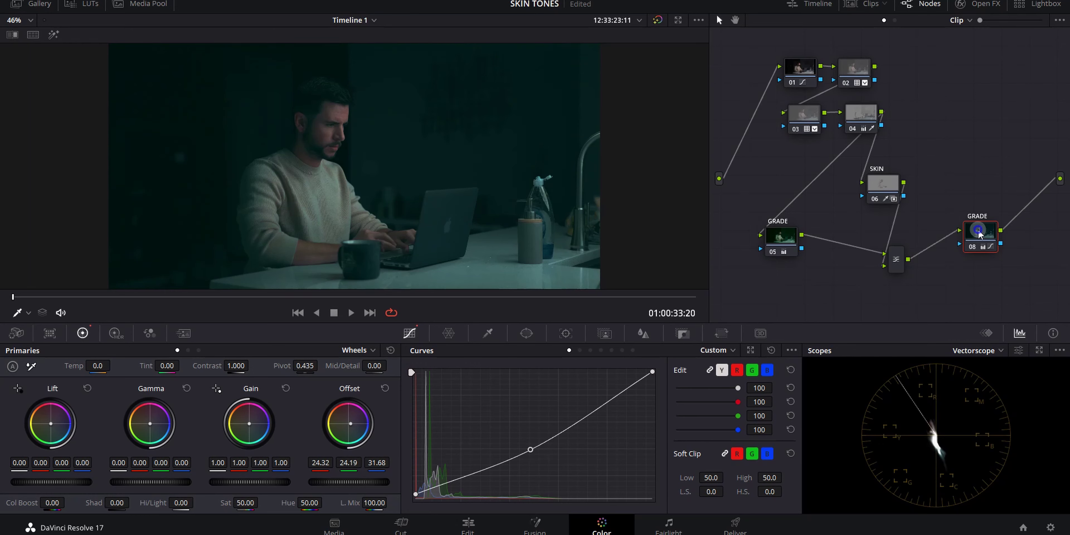
pyautogui.hotkey('ctrl', 'd')
pyautogui.hotkey('ctrl', 'd')
pyautogui.hotkey('ctrl', 'd')
pyautogui.hotkey('ctrl', 'd')
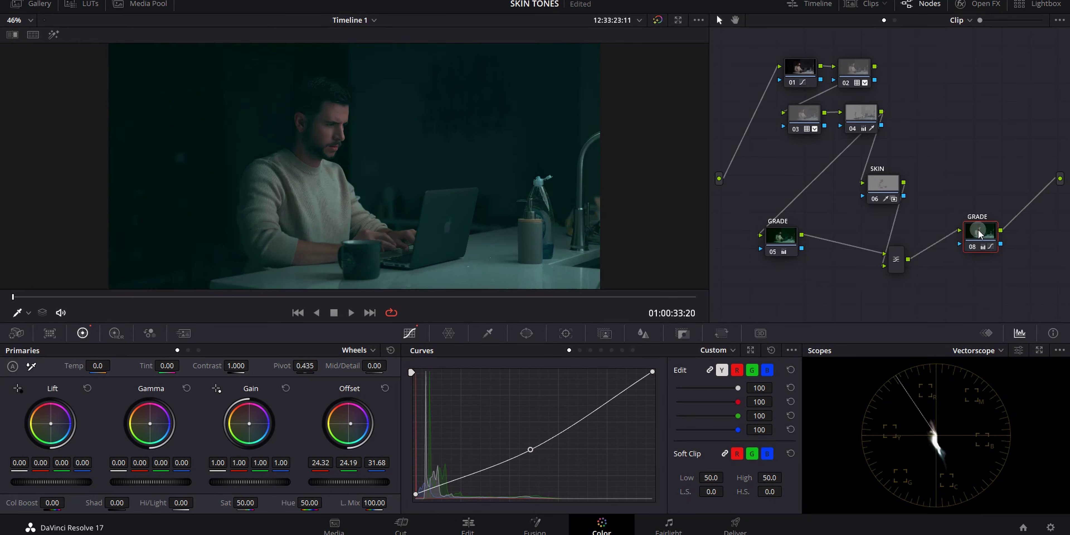